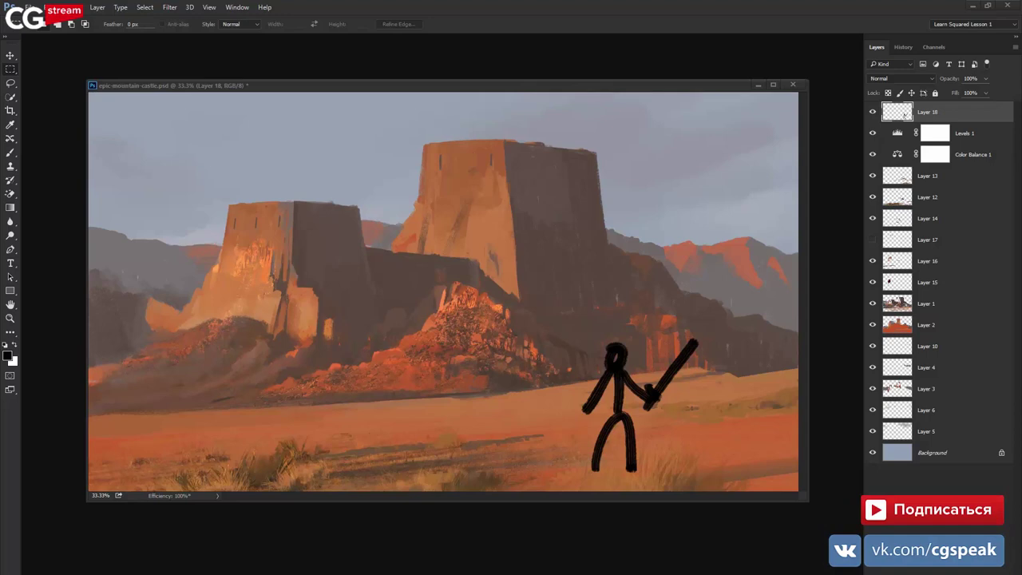
Step: Paint a black wide-brimmed hat and a fuller torso on the stick figure with the Brush
{"action": "left_click_drag", "start_coordinate": [612, 81], "coordinate": [595, 70]}
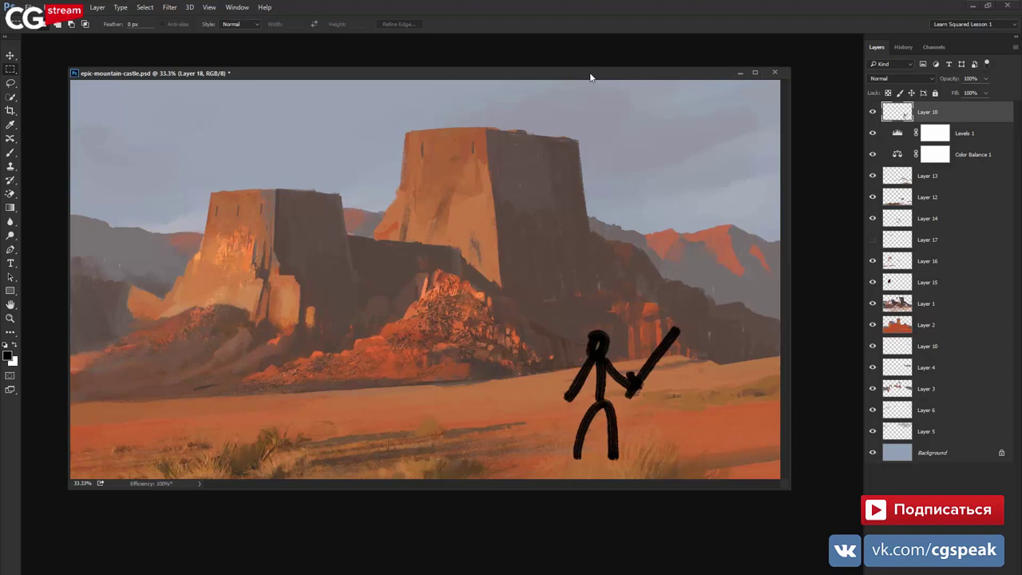
{"action": "key", "text": "b"}
{"action": "mouse_move", "coordinate": [563, 335]}
{"action": "left_mouse_down"}
{"action": "mouse_move", "coordinate": [586, 320]}
{"action": "mouse_move", "coordinate": [606, 329]}
{"action": "mouse_move", "coordinate": [595, 322]}
{"action": "mouse_move", "coordinate": [593, 343]}
{"action": "mouse_move", "coordinate": [598, 322]}
{"action": "mouse_move", "coordinate": [611, 382]}
{"action": "mouse_move", "coordinate": [619, 375]}
{"action": "mouse_move", "coordinate": [598, 361]}
{"action": "left_mouse_up"}
Step: Dot the stick figure's black torso with small white spots
{"action": "key", "text": "x"}
{"action": "left_click", "coordinate": [591, 365]}
{"action": "left_click", "coordinate": [604, 364]}
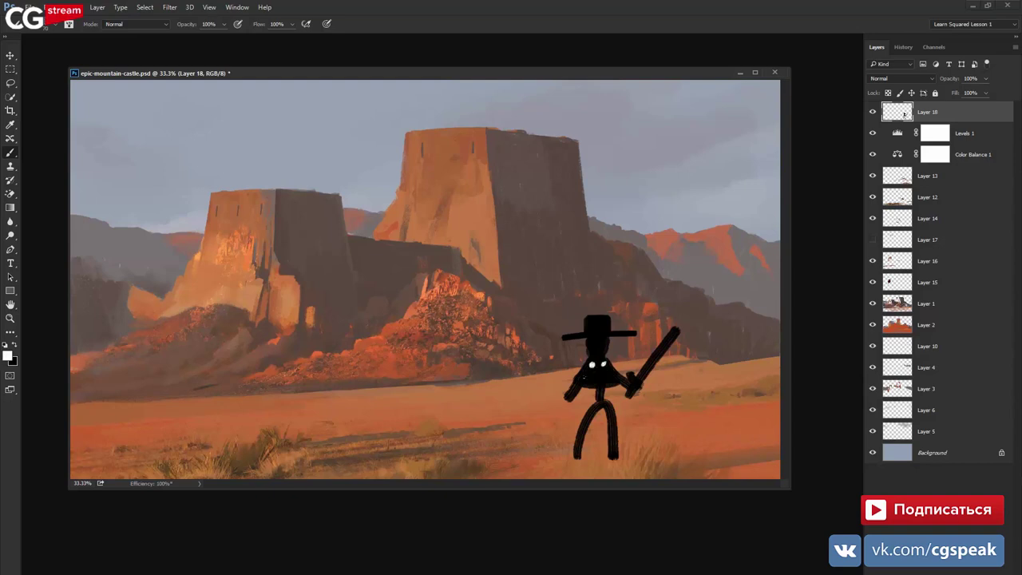
{"action": "left_click", "coordinate": [585, 376]}
{"action": "left_click", "coordinate": [595, 375]}
{"action": "left_click", "coordinate": [610, 375]}
{"action": "left_click", "coordinate": [616, 376]}
{"action": "left_click", "coordinate": [591, 384]}
{"action": "left_click", "coordinate": [605, 383]}
Step: Paint over the white dots in black, broadening the figure's shoulders and torso
{"action": "key", "text": "x"}
{"action": "mouse_move", "coordinate": [584, 375]}
{"action": "left_mouse_down"}
{"action": "mouse_move", "coordinate": [611, 374]}
{"action": "mouse_move", "coordinate": [605, 363]}
{"action": "mouse_move", "coordinate": [619, 375]}
{"action": "mouse_move", "coordinate": [608, 361]}
{"action": "mouse_move", "coordinate": [578, 372]}
{"action": "mouse_move", "coordinate": [598, 388]}
{"action": "mouse_move", "coordinate": [593, 404]}
{"action": "mouse_move", "coordinate": [607, 401]}
{"action": "left_mouse_up"}
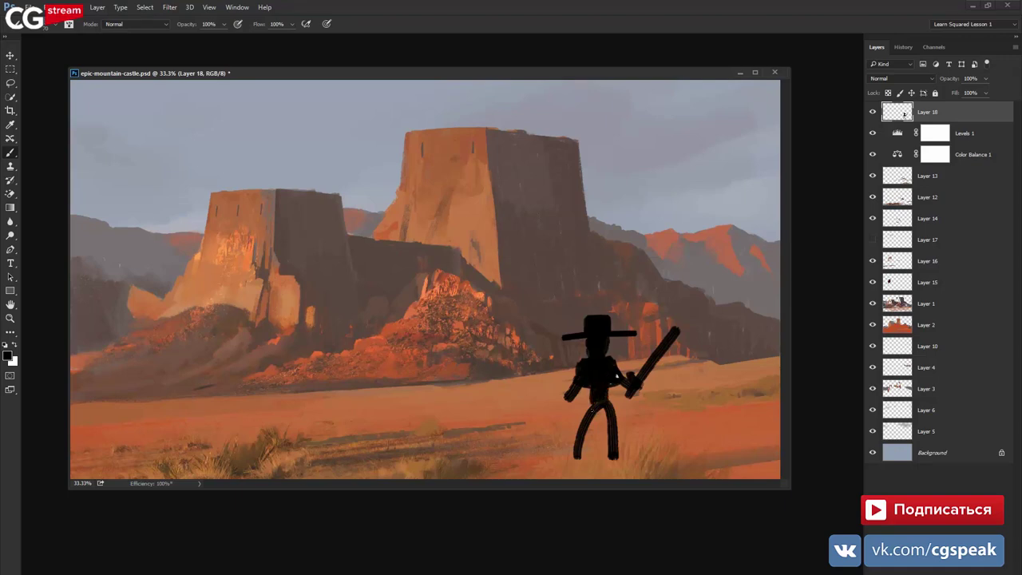
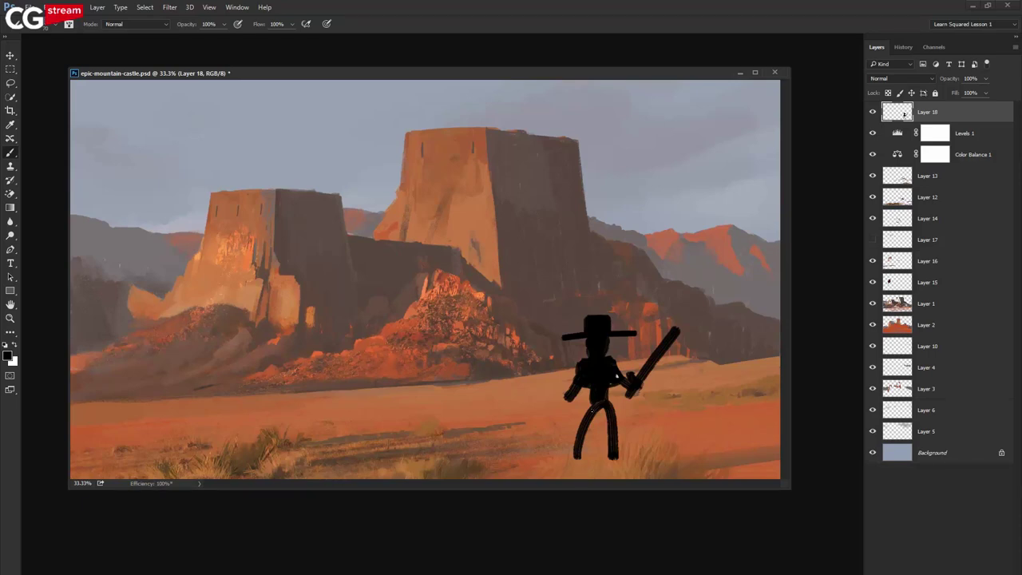
{"action": "left_click_drag", "start_coordinate": [583, 318], "coordinate": [583, 331]}
Step: Try erasing the figure's hat with a textured Eraser and undo the erasures
{"action": "key", "text": "e"}
{"action": "left_click", "coordinate": [598, 324]}
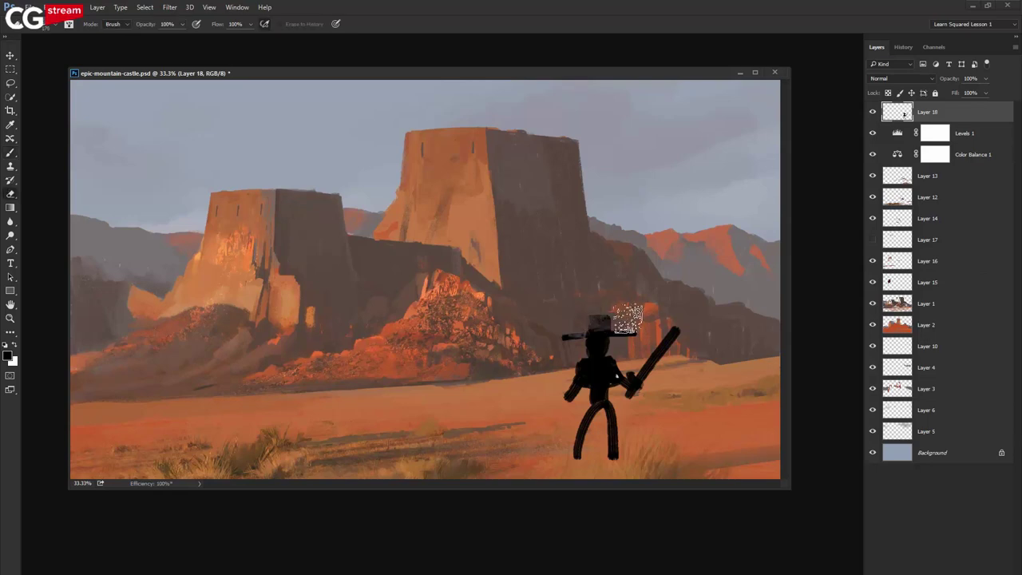
{"action": "key", "text": "ctrl+z"}
{"action": "left_click", "coordinate": [600, 323]}
{"action": "key", "text": "ctrl+alt+z"}
{"action": "key", "text": "ctrl+alt+z"}
Step: Delete the stick-figure layer and bring it back
{"action": "left_click_drag", "start_coordinate": [575, 327], "coordinate": [582, 313]}
{"action": "key", "text": "Delete"}
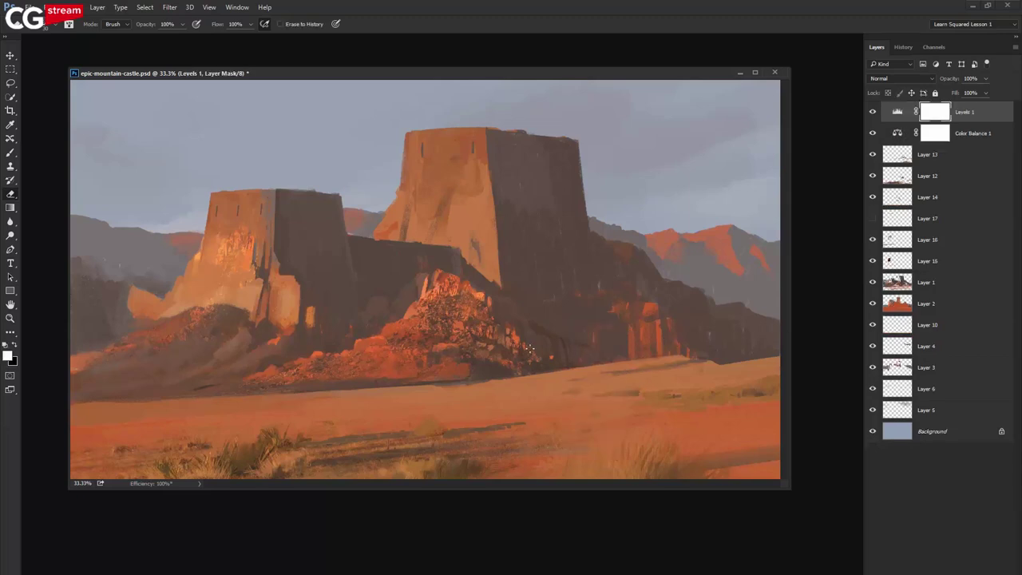
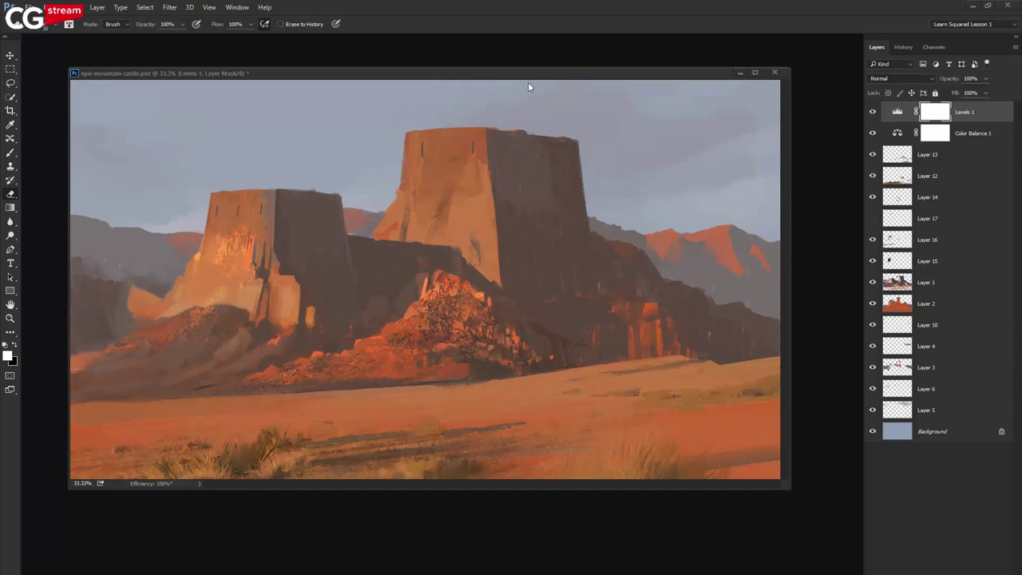
{"action": "left_click_drag", "start_coordinate": [538, 74], "coordinate": [557, 70]}
{"action": "key", "text": "ctrl+v"}
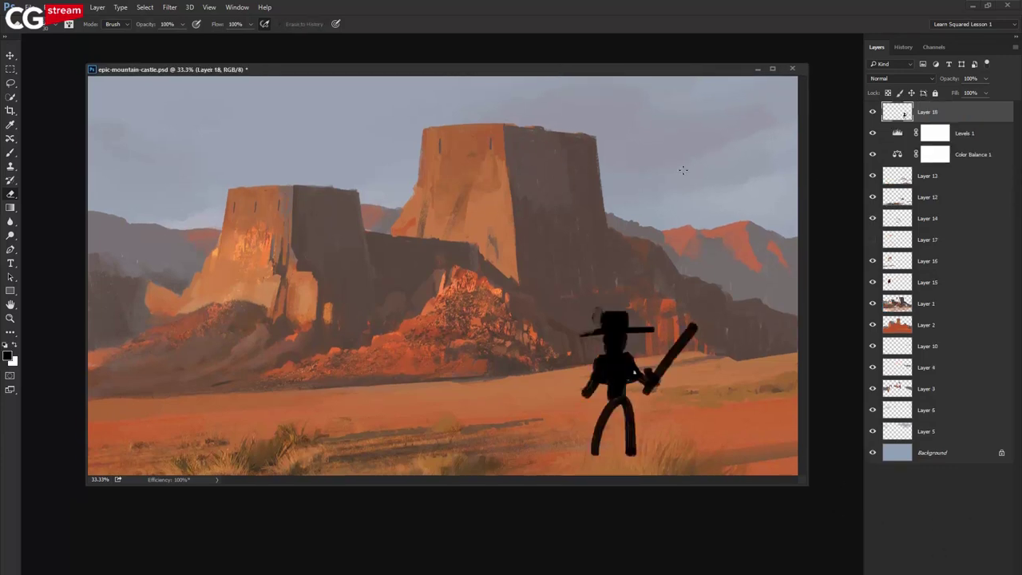
Step: Lasso the smudged area around the top of the figure's hat and clean up its outline
{"action": "key", "text": "l"}
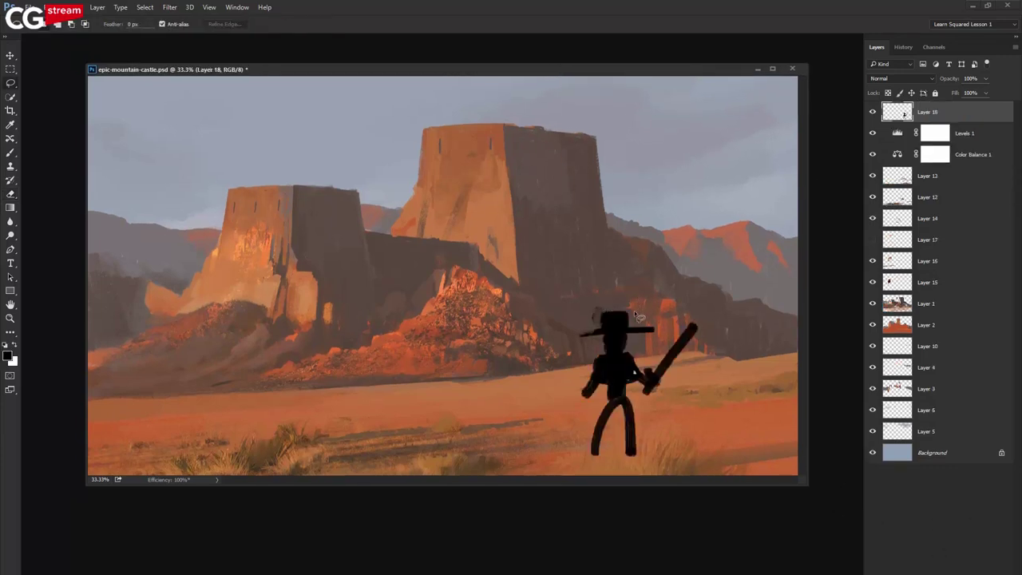
{"action": "left_click_drag", "start_coordinate": [562, 335], "coordinate": [680, 284]}
{"action": "key", "text": "m"}
{"action": "left_click_drag", "start_coordinate": [425, 381], "coordinate": [620, 407]}
{"action": "left_click", "coordinate": [627, 390]}
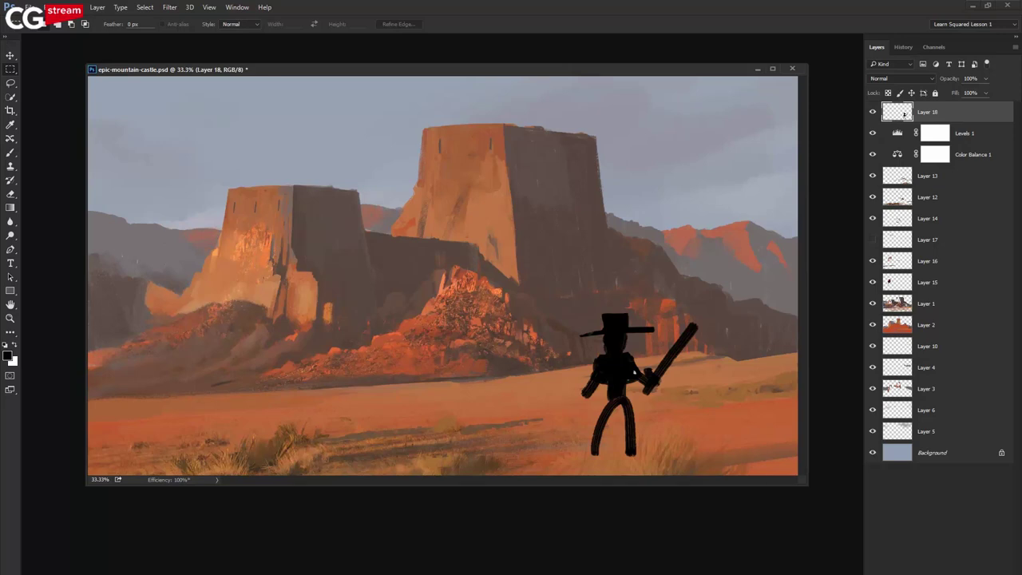
Step: Hide Layer 18 with the stick figure and enlarge the document window around the painting
{"action": "double_click", "coordinate": [905, 114]}
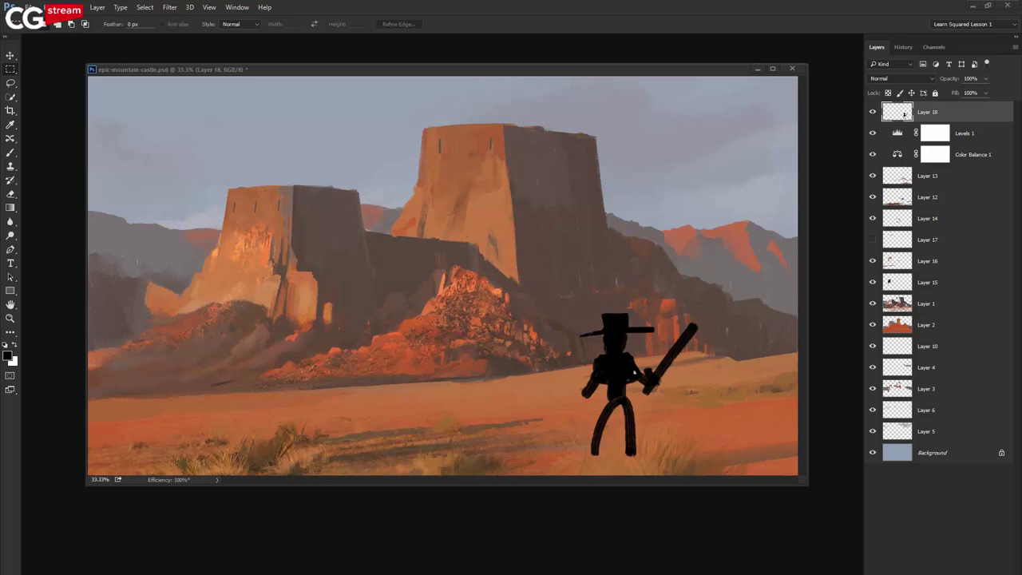
{"action": "left_click", "coordinate": [872, 111]}
{"action": "left_click_drag", "start_coordinate": [718, 72], "coordinate": [722, 60]}
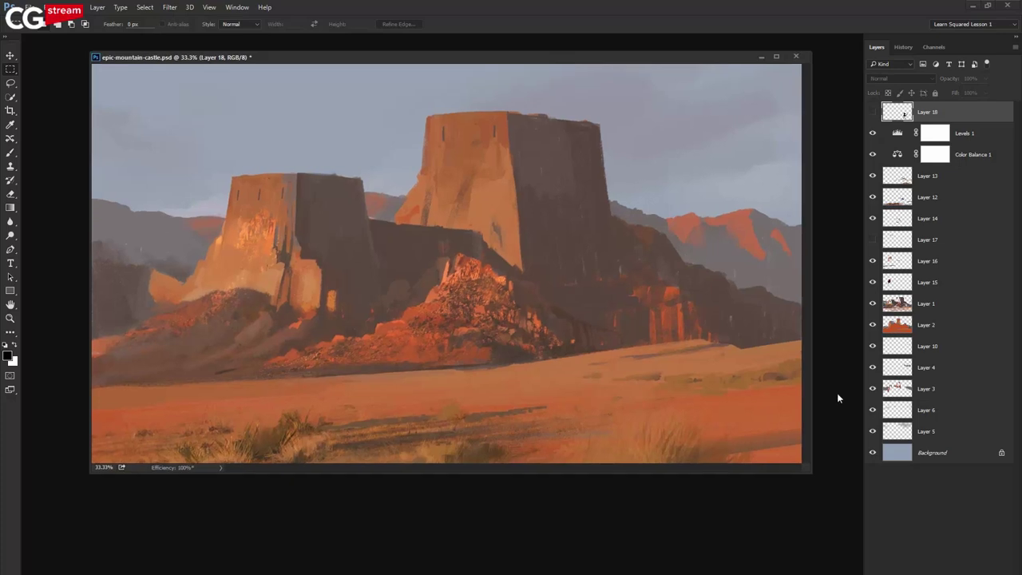
{"action": "left_click_drag", "start_coordinate": [806, 470], "coordinate": [835, 574]}
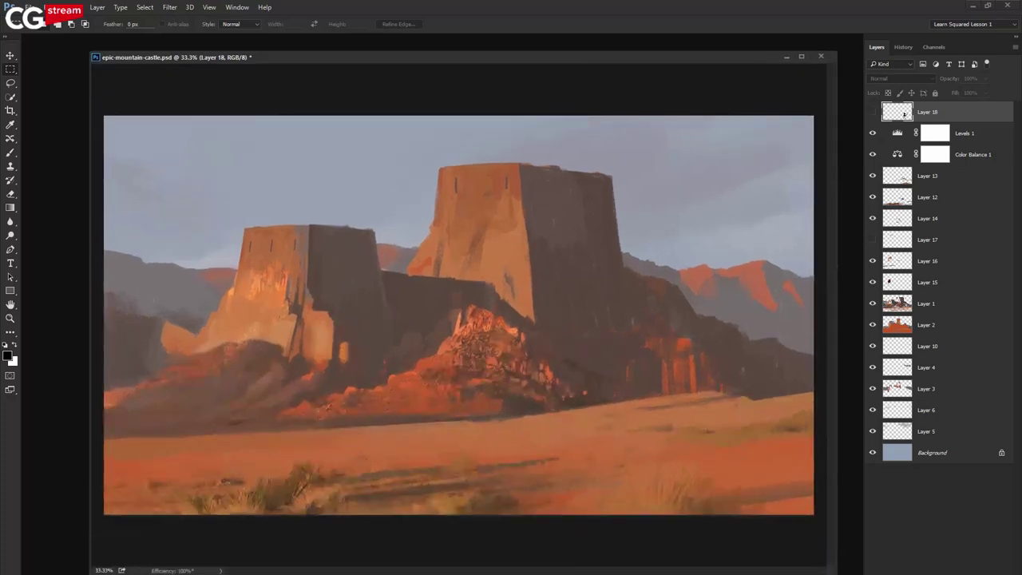
Step: Add a new layer and paint a clean dark top edge along the large tower's shaded side
{"action": "key", "text": "ctrl+shift+alt+n"}
{"action": "key", "text": "b"}
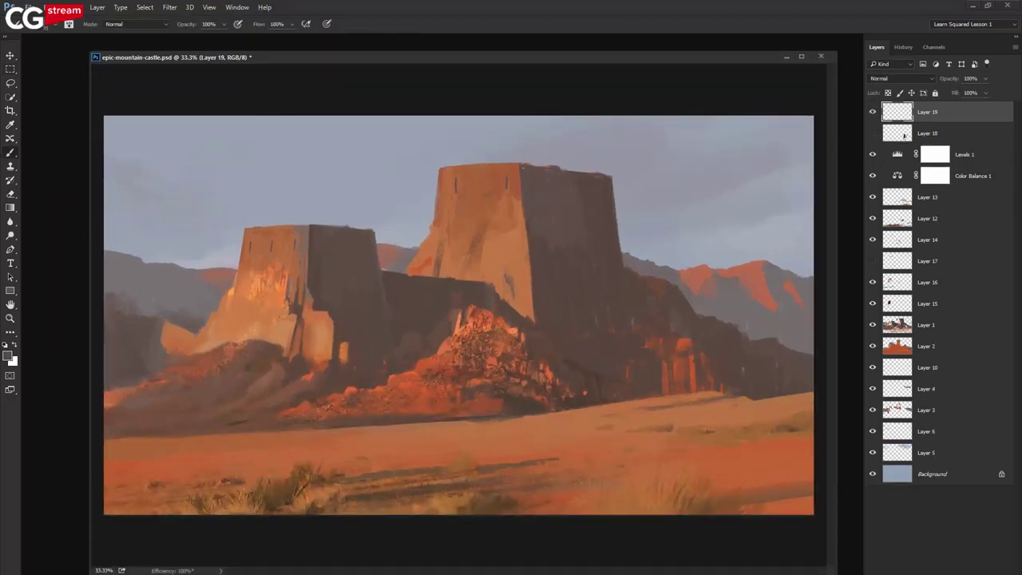
{"action": "left_click_drag", "start_coordinate": [522, 166], "coordinate": [600, 173]}
{"action": "left_click_drag", "start_coordinate": [524, 164], "coordinate": [613, 177]}
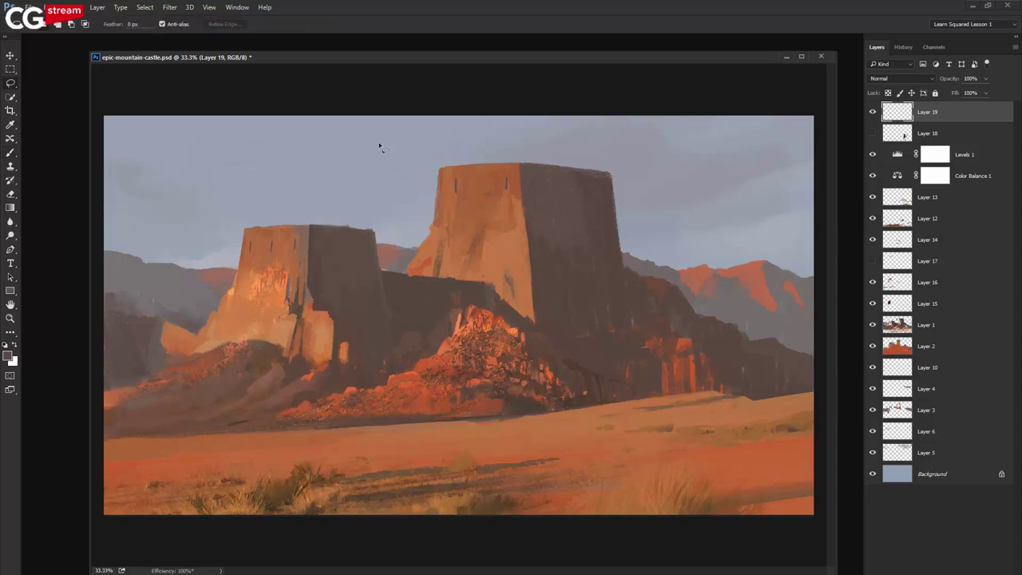
Step: Select a strip of sky just above the large tower's shaded top edge with the Polygonal Lasso
{"action": "left_click", "coordinate": [11, 83]}
{"action": "left_click", "coordinate": [37, 91]}
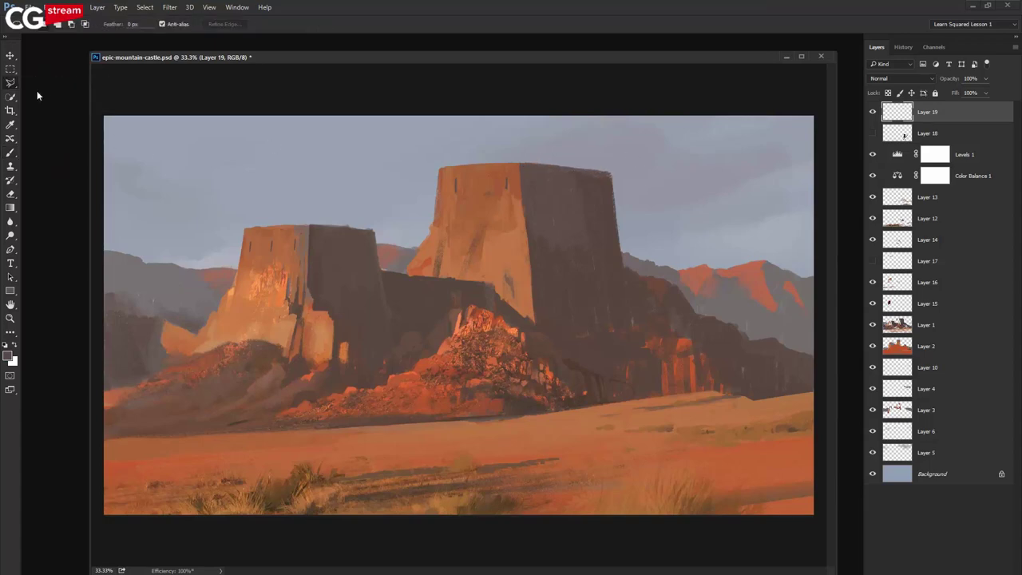
{"action": "left_click", "coordinate": [522, 142]}
{"action": "left_click", "coordinate": [518, 164]}
{"action": "left_click", "coordinate": [653, 178]}
{"action": "left_click", "coordinate": [651, 153]}
{"action": "left_click", "coordinate": [520, 142]}
Step: Deselect, hide the Levels 1 and Color Balance 1 adjustments, and move Layer 19 beneath them, keeping it visible
{"action": "left_click", "coordinate": [872, 111]}
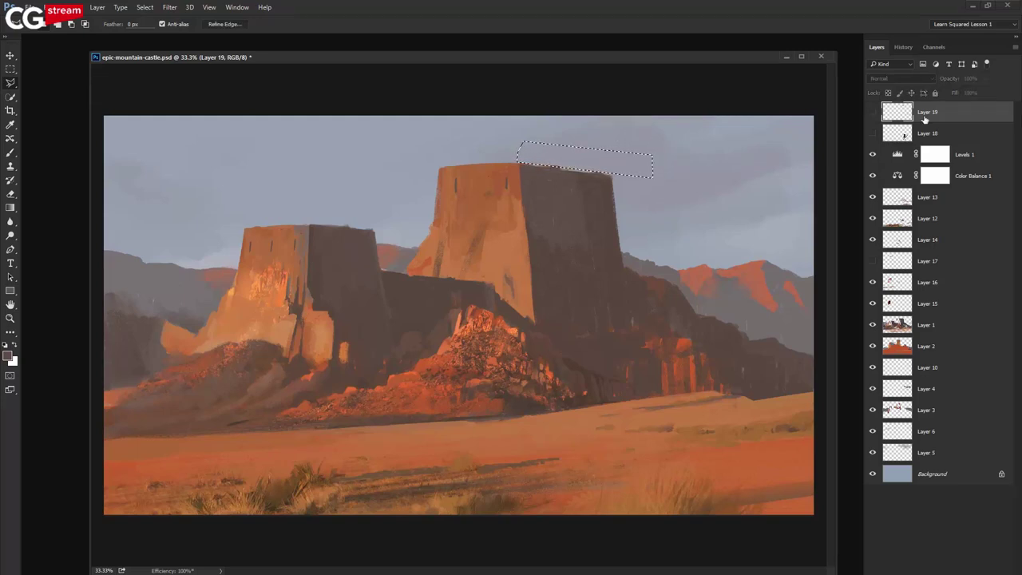
{"action": "left_click", "coordinate": [871, 154]}
{"action": "left_click", "coordinate": [872, 175]}
{"action": "key", "text": "m"}
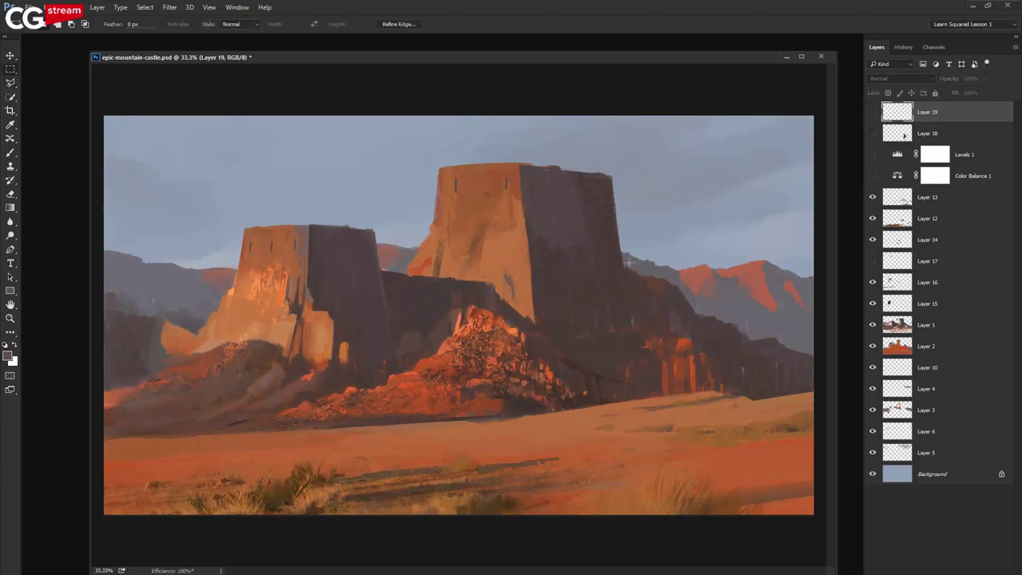
{"action": "key", "text": "ctrl+d"}
{"action": "key", "text": "ctrl+bracketleft"}
{"action": "key", "text": "ctrl+bracketleft"}
{"action": "key", "text": "ctrl+bracketleft"}
{"action": "key", "text": "b"}
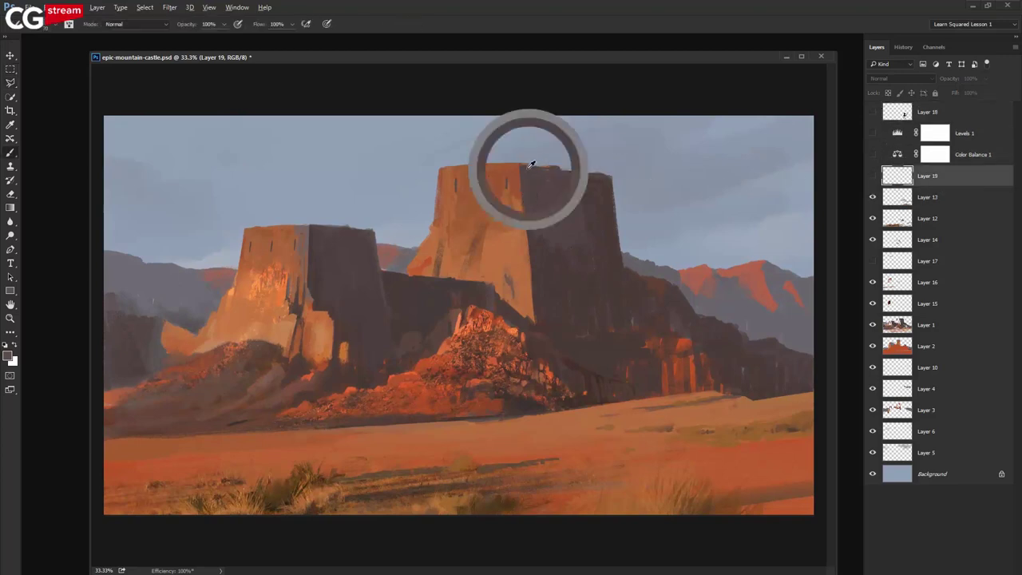
{"action": "left_click", "coordinate": [872, 175]}
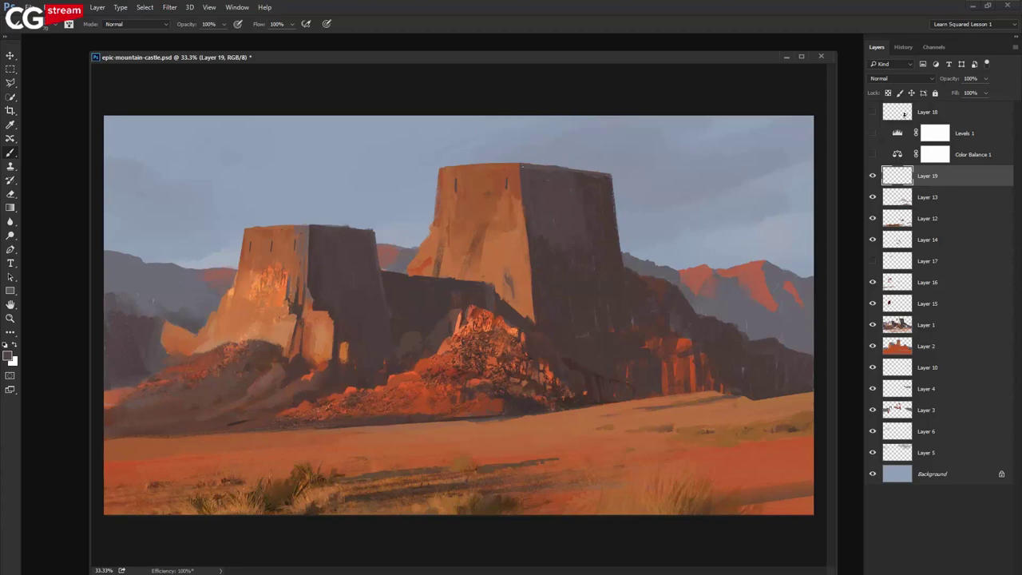
Step: Straighten the top edge and outer corner of the large tower's shaded side with brush strokes, undoing the last stray stroke
{"action": "left_click_drag", "start_coordinate": [554, 166], "coordinate": [609, 168]}
{"action": "left_click_drag", "start_coordinate": [548, 167], "coordinate": [648, 194]}
{"action": "mouse_move", "coordinate": [581, 228]}
{"action": "left_mouse_down"}
{"action": "mouse_move", "coordinate": [579, 238]}
{"action": "mouse_move", "coordinate": [611, 216]}
{"action": "left_mouse_up"}
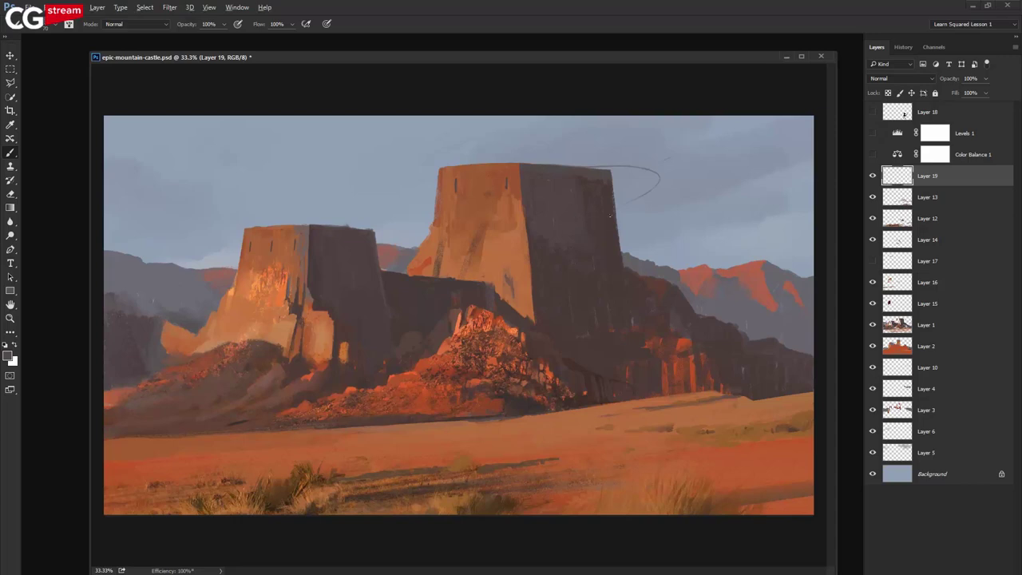
{"action": "key", "text": "ctrl+z"}
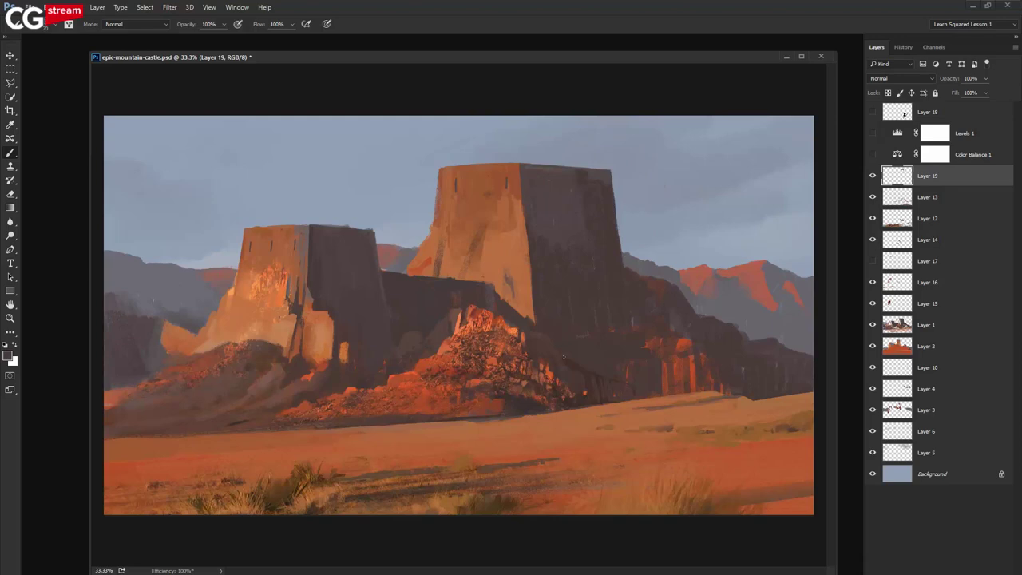
Step: Paint orange-brown dabs into the foreground grass beside the dark bush, using colours sampled from the ground
{"action": "left_click", "coordinate": [485, 468], "text": "alt"}
{"action": "left_click_drag", "start_coordinate": [532, 58], "coordinate": [537, 36]}
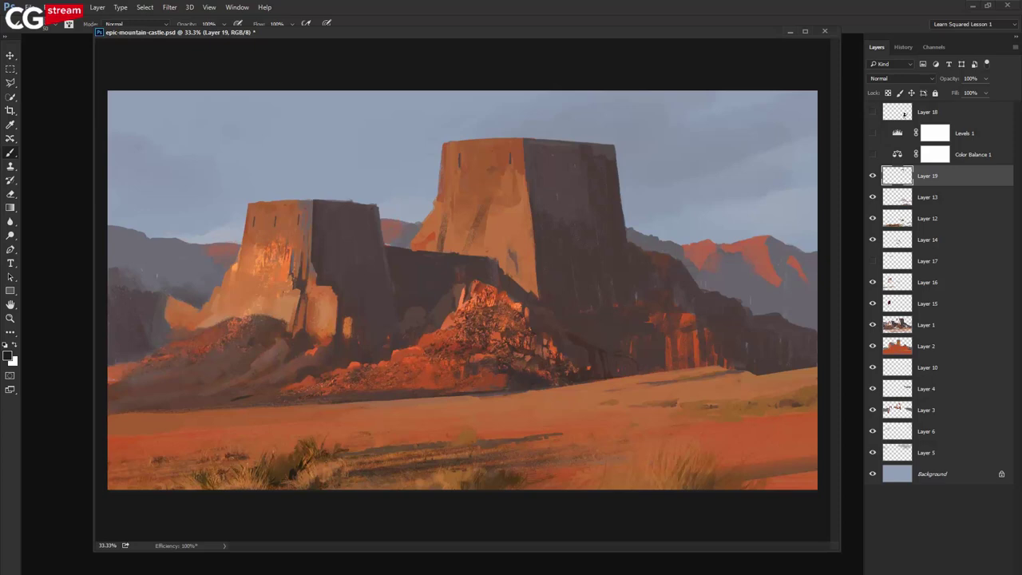
{"action": "left_click", "coordinate": [315, 467], "text": "alt"}
{"action": "right_click", "coordinate": [125, 526]}
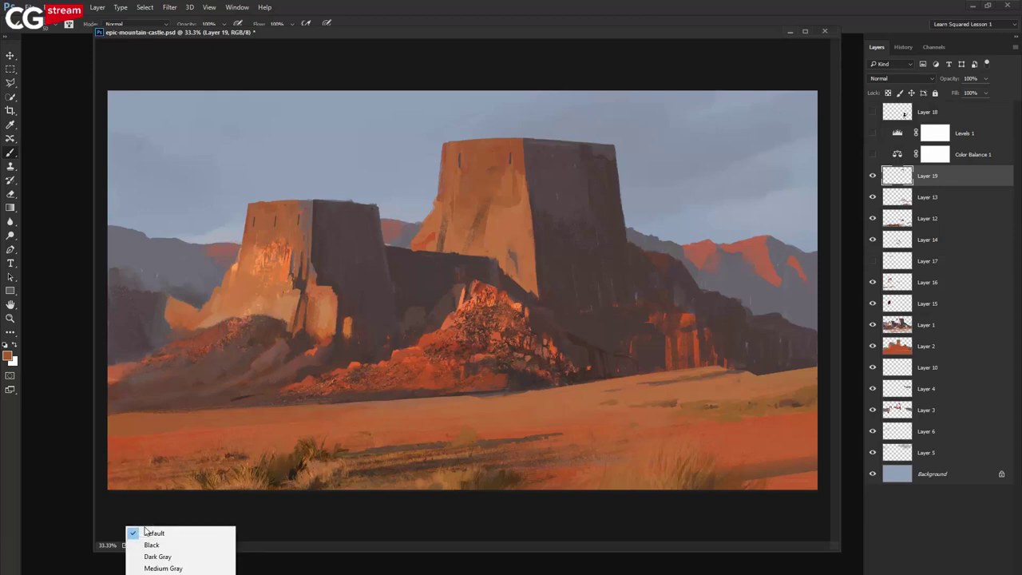
{"action": "left_click", "coordinate": [148, 532]}
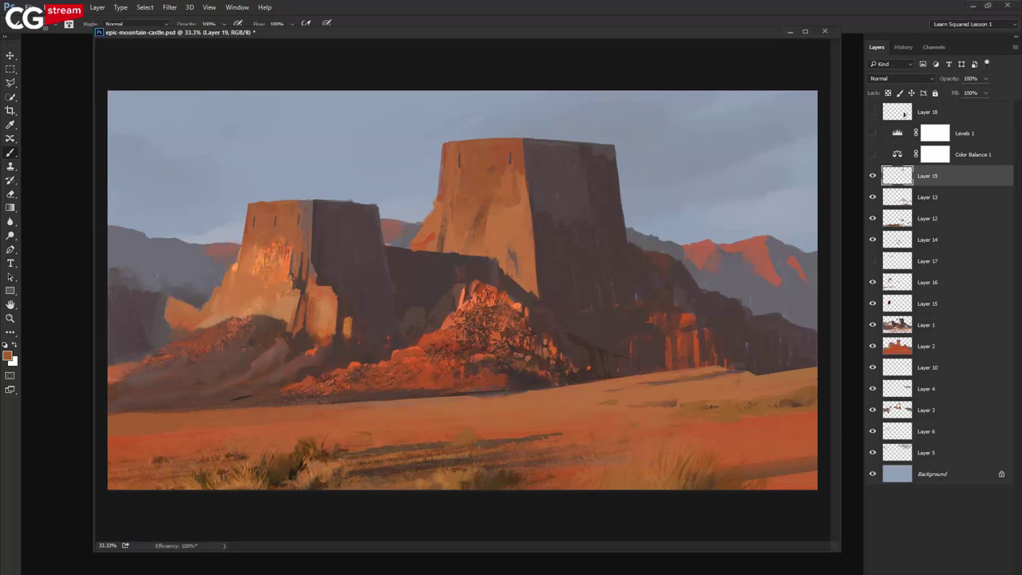
{"action": "left_click", "coordinate": [240, 475]}
{"action": "left_click", "coordinate": [329, 493]}
{"action": "left_click", "coordinate": [329, 494]}
{"action": "left_click", "coordinate": [324, 481]}
{"action": "left_click", "coordinate": [314, 474]}
Step: Build up the pale grass blades next to the foreground bush with lighter sampled tan tones
{"action": "left_click", "coordinate": [327, 480], "text": "alt"}
{"action": "left_click", "coordinate": [344, 468], "text": "alt"}
{"action": "key", "text": "r"}
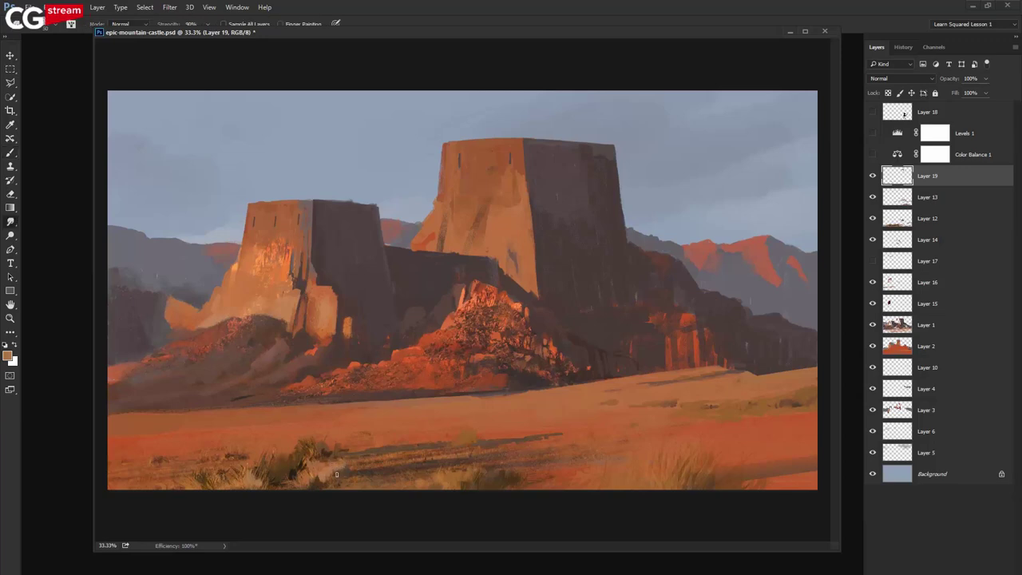
{"action": "key", "text": "b"}
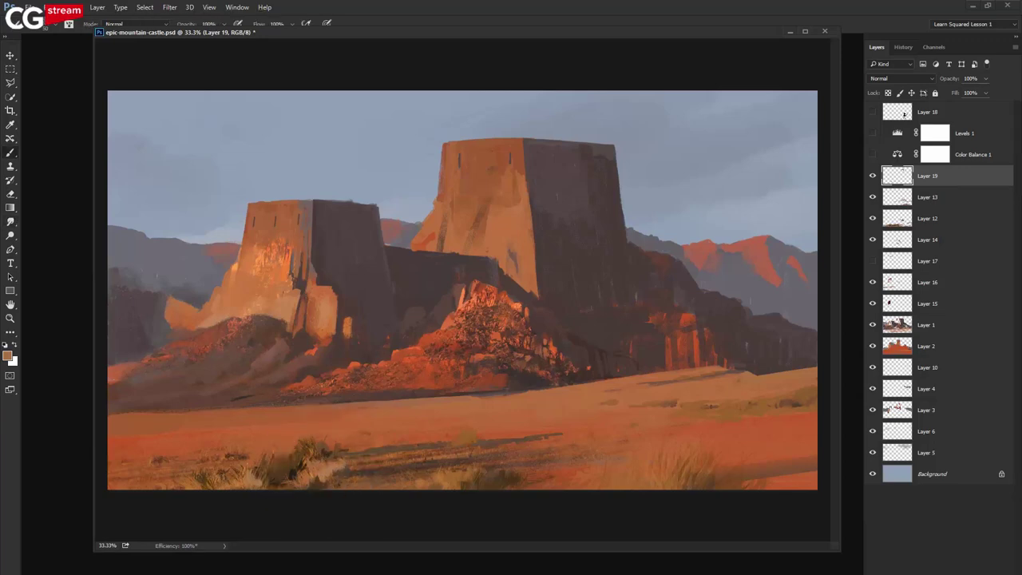
{"action": "left_click_drag", "start_coordinate": [317, 491], "coordinate": [317, 447]}
Step: Choose another textured brush, reduce its size, and refine the grass around the bush with colours sampled nearby
{"action": "right_click", "coordinate": [336, 444]}
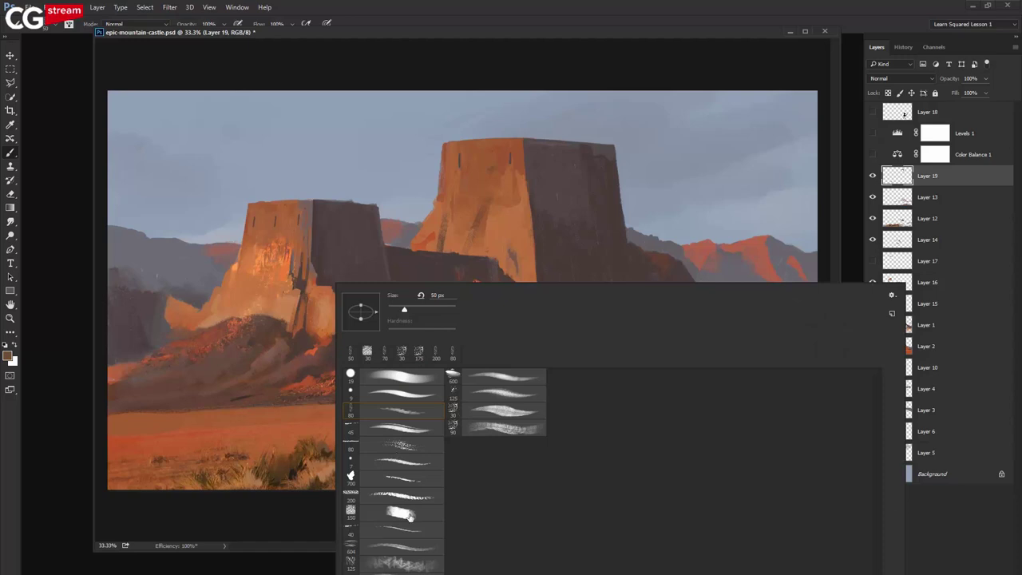
{"action": "left_click", "coordinate": [405, 545]}
{"action": "left_click", "coordinate": [329, 441]}
{"action": "key", "text": "bracketleft"}
{"action": "key", "text": "bracketleft"}
{"action": "key", "text": "bracketleft"}
{"action": "key", "text": "bracketleft"}
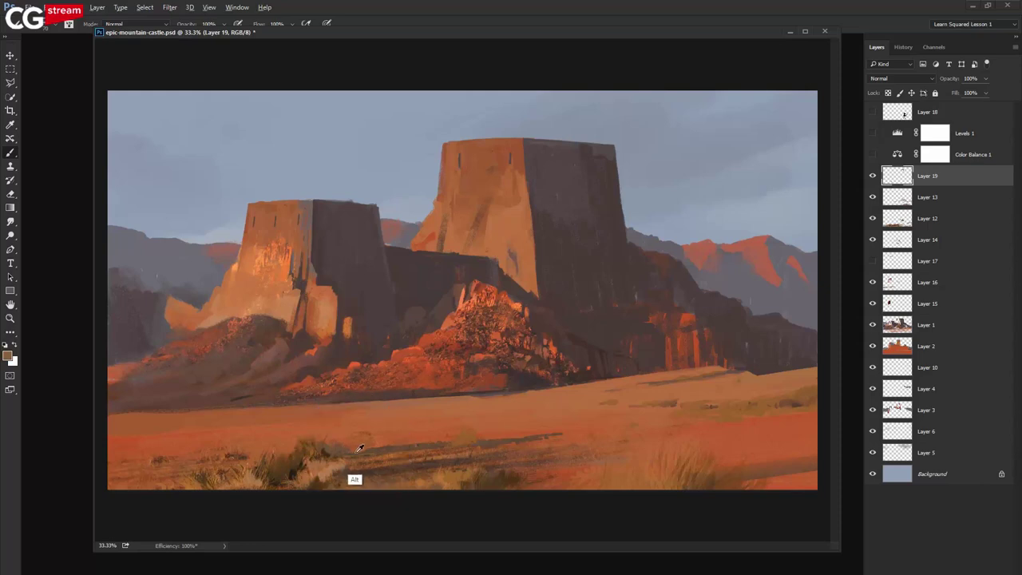
{"action": "left_click", "coordinate": [329, 448], "text": "alt"}
{"action": "left_click", "coordinate": [344, 432], "text": "alt"}
{"action": "left_click", "coordinate": [286, 384], "text": "alt"}
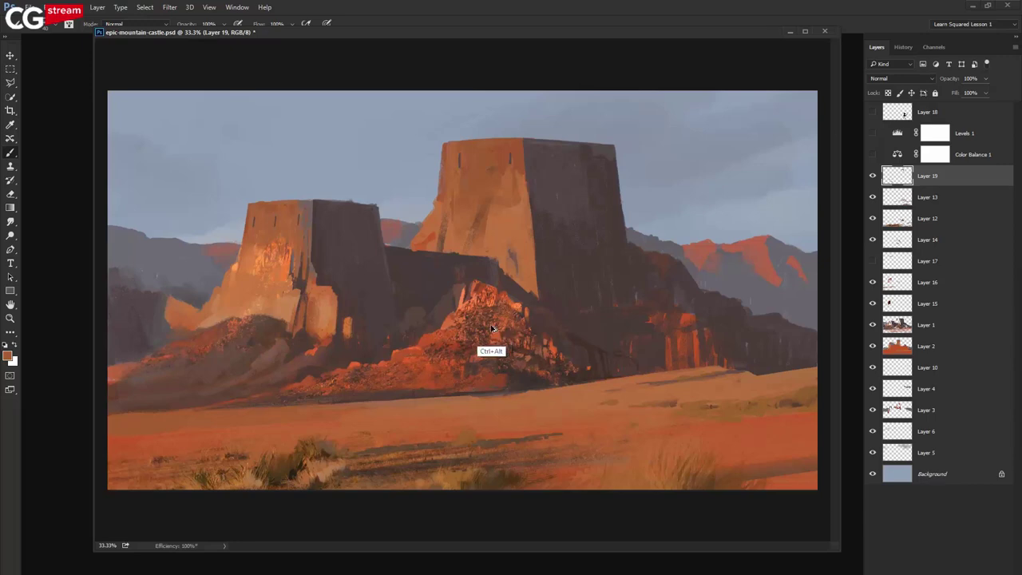
Step: Flip the picture horizontally and repaint the jagged wall beside the smaller tower as a flat-topped block
{"action": "key", "text": "ctrl+shift+h"}
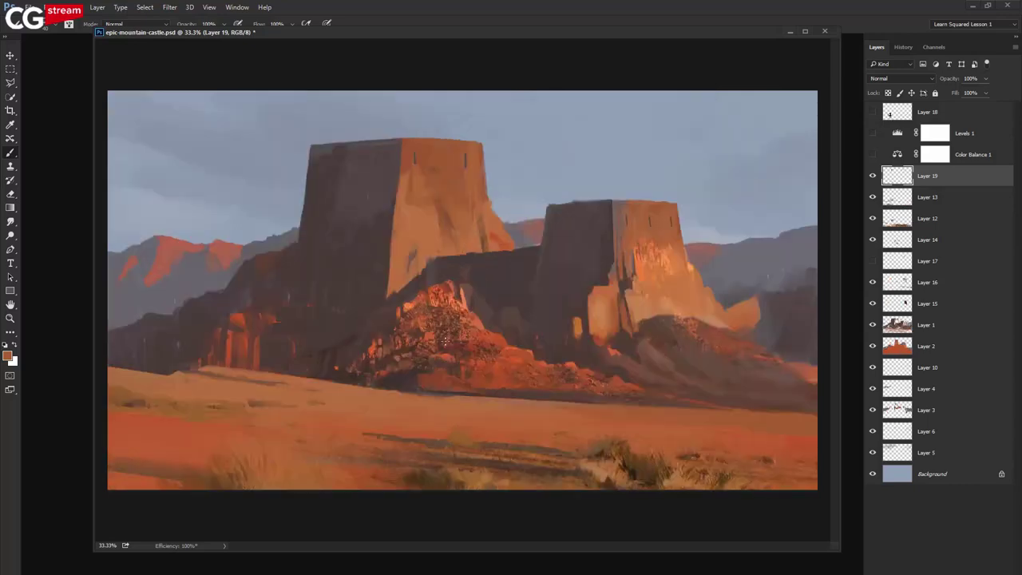
{"action": "left_click_drag", "start_coordinate": [613, 33], "coordinate": [569, 40]}
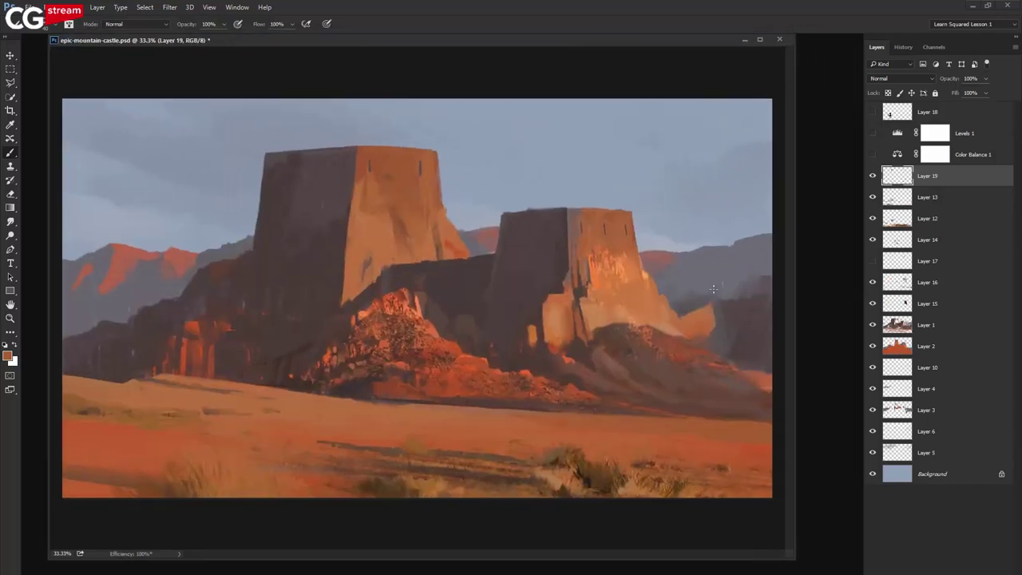
{"action": "mouse_move", "coordinate": [684, 324]}
{"action": "left_mouse_down"}
{"action": "mouse_move", "coordinate": [713, 297]}
{"action": "mouse_move", "coordinate": [693, 311]}
{"action": "mouse_move", "coordinate": [707, 307]}
{"action": "mouse_move", "coordinate": [677, 305]}
{"action": "mouse_move", "coordinate": [703, 304]}
{"action": "mouse_move", "coordinate": [673, 316]}
{"action": "left_mouse_up"}
{"action": "key", "text": "alt"}
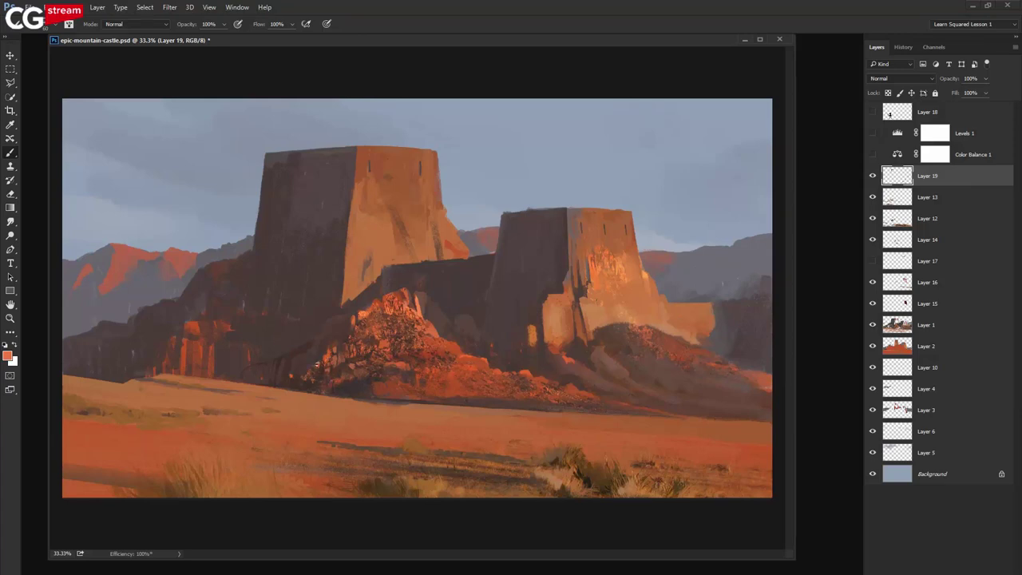
Step: Pick another brush and paint sunlit and shadowed rocks along the rubble pile's edge below the large tower, using sampled colours
{"action": "left_click", "coordinate": [327, 353], "text": "alt"}
{"action": "right_click", "coordinate": [342, 310]}
{"action": "double_click", "coordinate": [403, 395]}
{"action": "left_click", "coordinate": [311, 374], "text": "alt"}
{"action": "left_click", "coordinate": [332, 384], "text": "alt"}
{"action": "left_click", "coordinate": [340, 352], "text": "alt"}
{"action": "left_click", "coordinate": [330, 347], "text": "alt"}
{"action": "left_click", "coordinate": [332, 345], "text": "alt"}
{"action": "left_click", "coordinate": [331, 348], "text": "alt"}
{"action": "left_click", "coordinate": [344, 342], "text": "alt"}
{"action": "left_click", "coordinate": [289, 375], "text": "alt"}
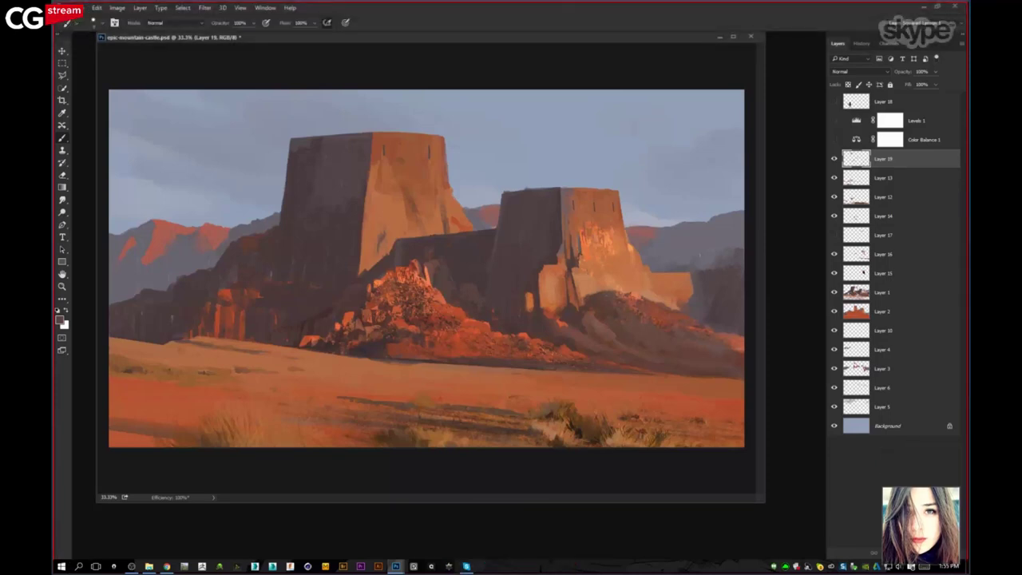
{"action": "key", "text": "alt+Tab"}
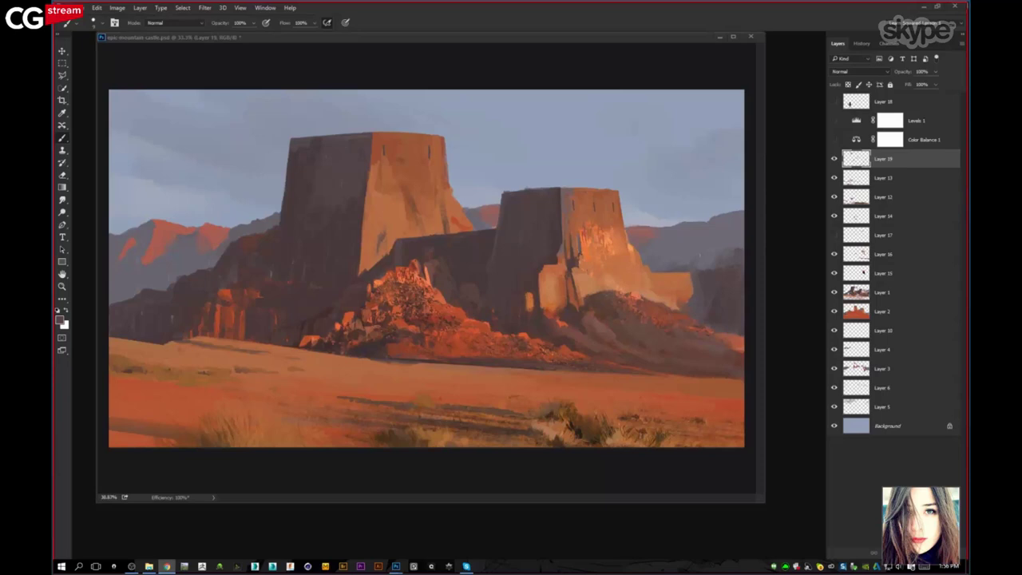
{"action": "key", "text": "ctrl+plus"}
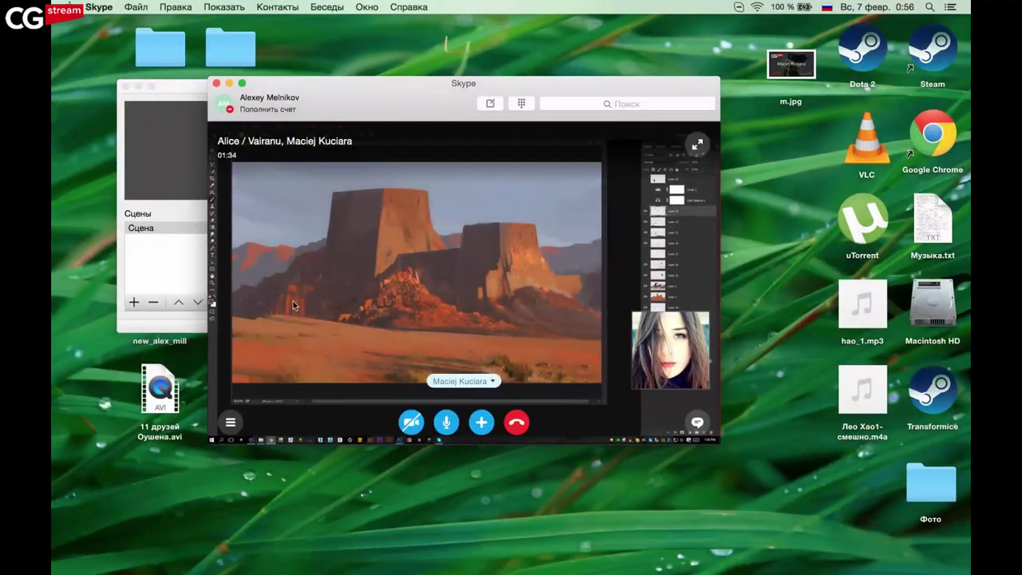
{"action": "key", "text": "super+Tab"}
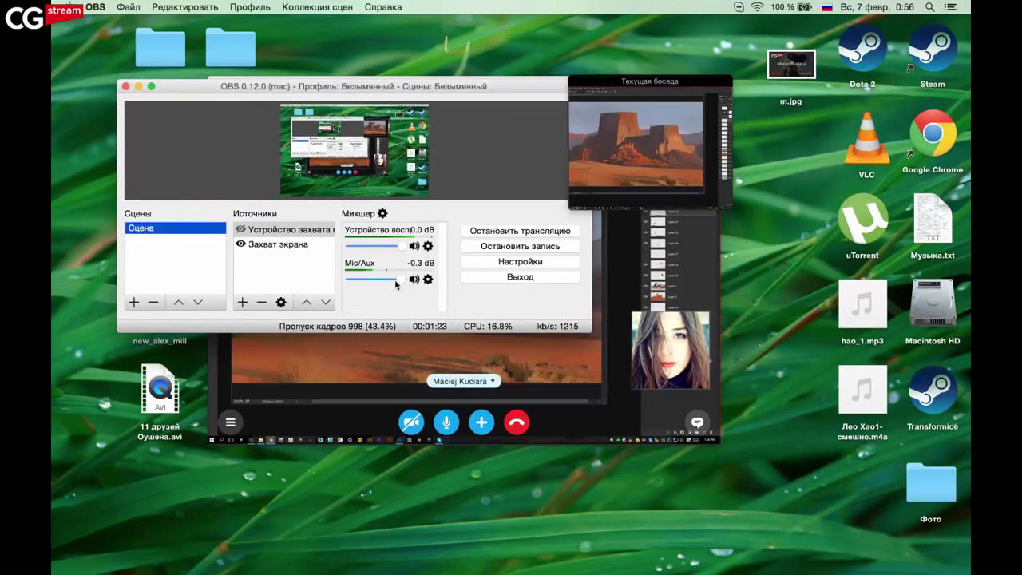
{"action": "left_click", "coordinate": [497, 234]}
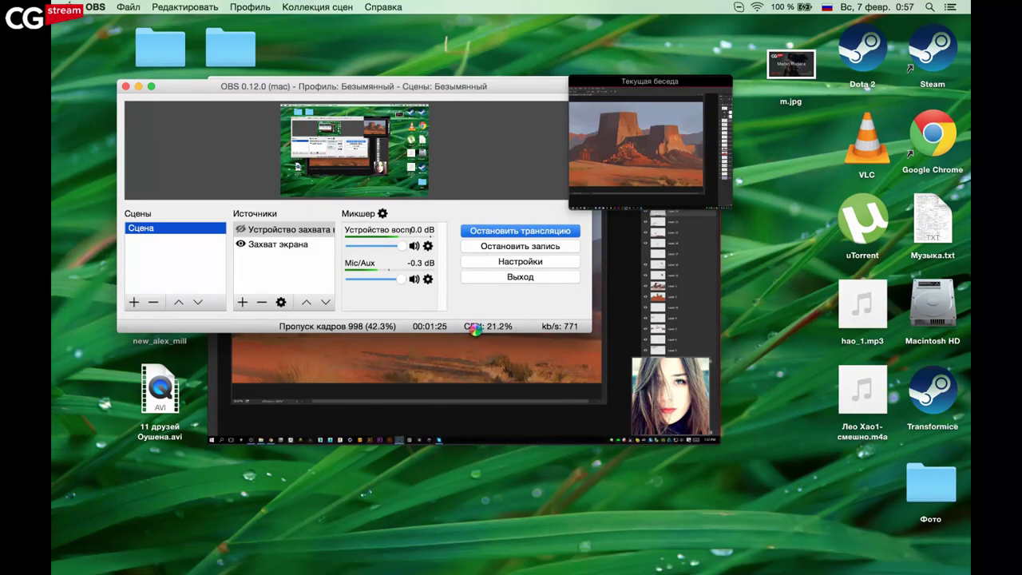
{"action": "left_click_drag", "start_coordinate": [386, 88], "coordinate": [432, 120]}
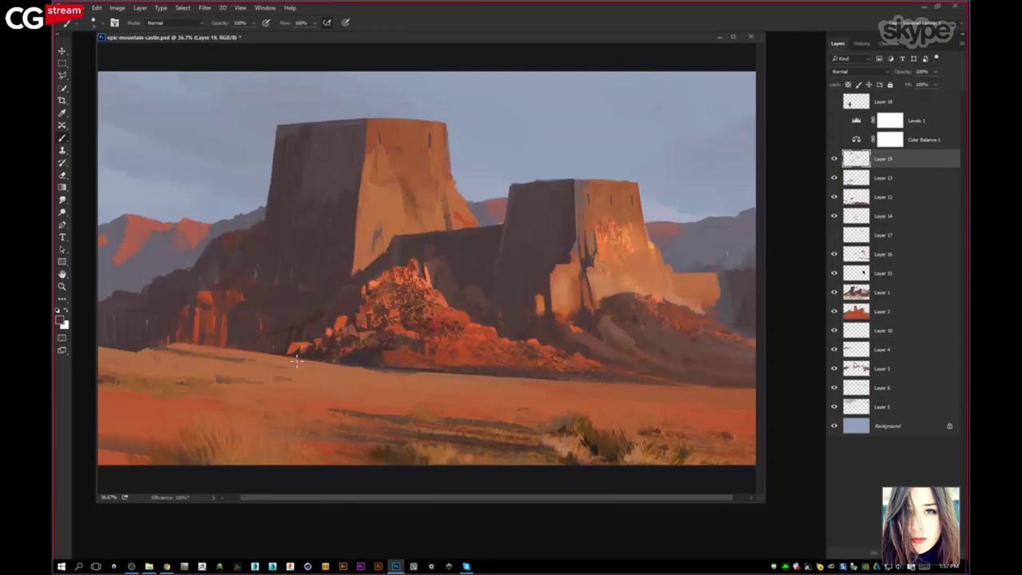
Step: Merge Layer 19 down into Layer 13 and toggle the merged layer's visibility to compare the painting with and without it
{"action": "mouse_move", "coordinate": [689, 348]}
{"action": "left_click", "coordinate": [866, 192], "text": "ctrl"}
{"action": "key", "text": "ctrl+e"}
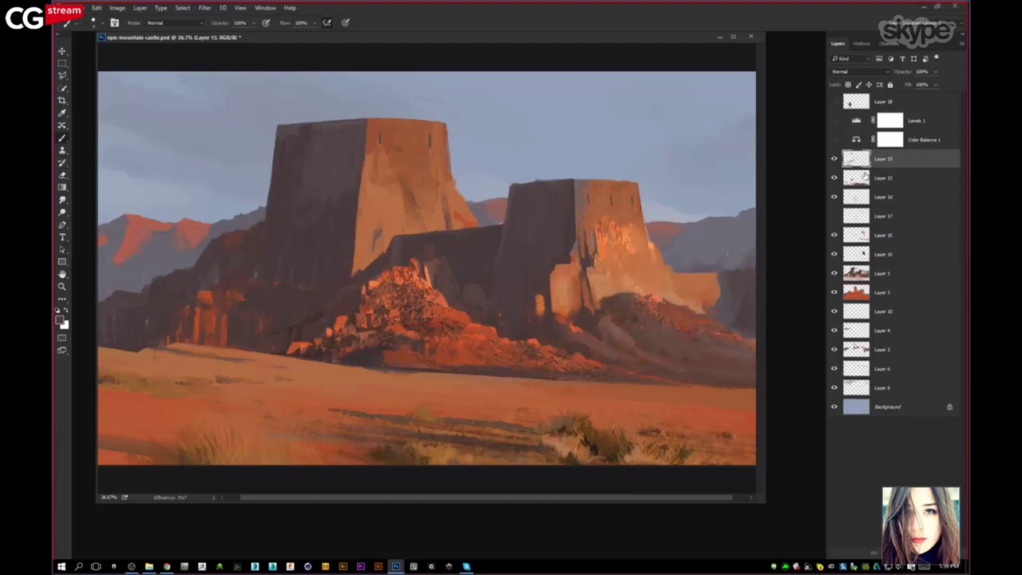
{"action": "left_click", "coordinate": [834, 159]}
{"action": "left_click", "coordinate": [834, 159]}
Step: Clean up the smaller tower's top edge around its corner with colours sampled from the tower
{"action": "mouse_move", "coordinate": [540, 187]}
{"action": "left_mouse_down"}
{"action": "mouse_move", "coordinate": [554, 183]}
{"action": "mouse_move", "coordinate": [516, 187]}
{"action": "mouse_move", "coordinate": [637, 173]}
{"action": "left_mouse_up"}
{"action": "left_click", "coordinate": [587, 177], "text": "alt"}
{"action": "left_click", "coordinate": [573, 183], "text": "alt"}
Step: Flip the picture horizontally and refine the rubble pile's peak against the dark wall with sampled rubble and shadow colours
{"action": "left_click", "coordinate": [428, 292], "text": "alt"}
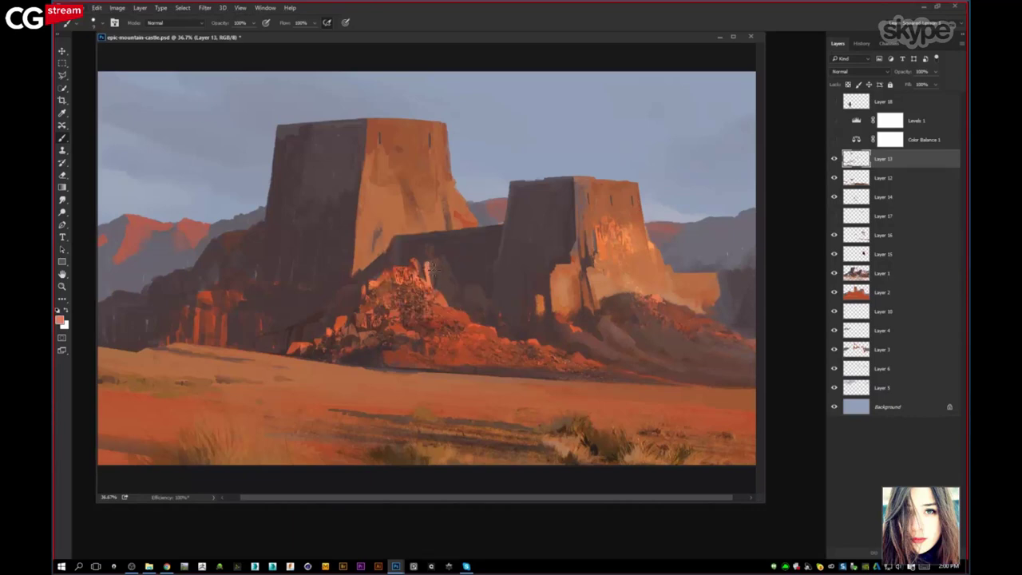
{"action": "left_click", "coordinate": [426, 299], "text": "alt"}
{"action": "left_click", "coordinate": [481, 380], "text": "alt"}
{"action": "key", "text": "h"}
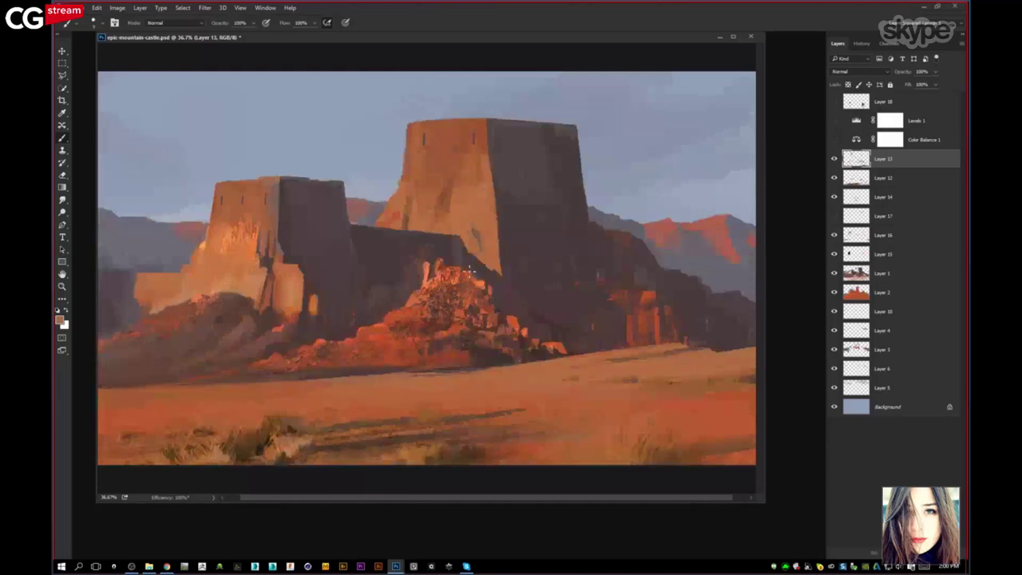
{"action": "left_click", "coordinate": [447, 257], "text": "alt"}
{"action": "left_click", "coordinate": [431, 266], "text": "alt"}
{"action": "left_click_drag", "start_coordinate": [432, 266], "coordinate": [432, 274]}
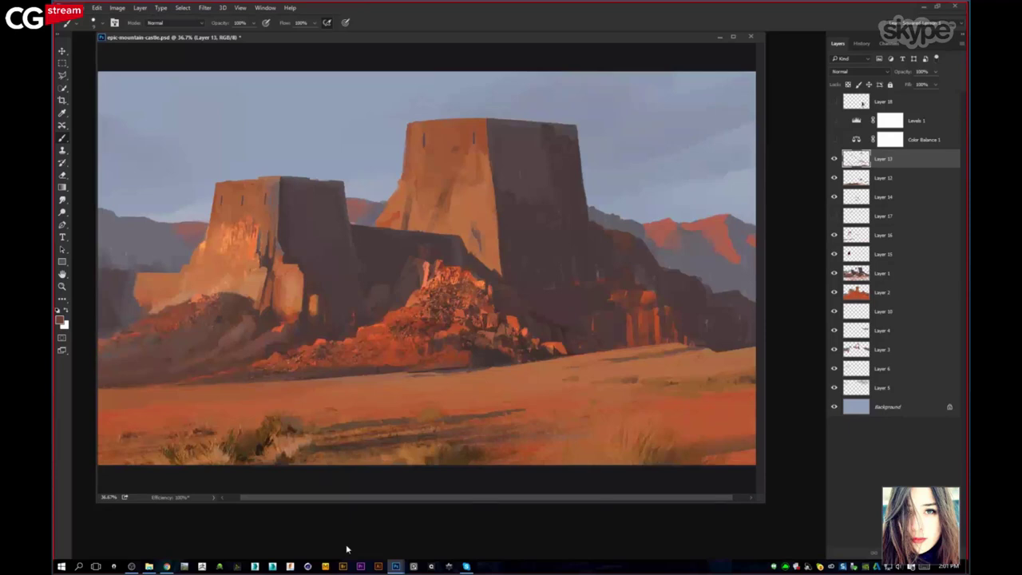
Step: Rework the shaded slope between the rubble pile and the large tower's base with sampled dark tones and a larger brush
{"action": "left_click", "coordinate": [476, 276], "text": "alt"}
{"action": "left_click", "coordinate": [482, 282], "text": "alt"}
{"action": "left_click", "coordinate": [481, 275], "text": "alt"}
{"action": "key", "text": "e"}
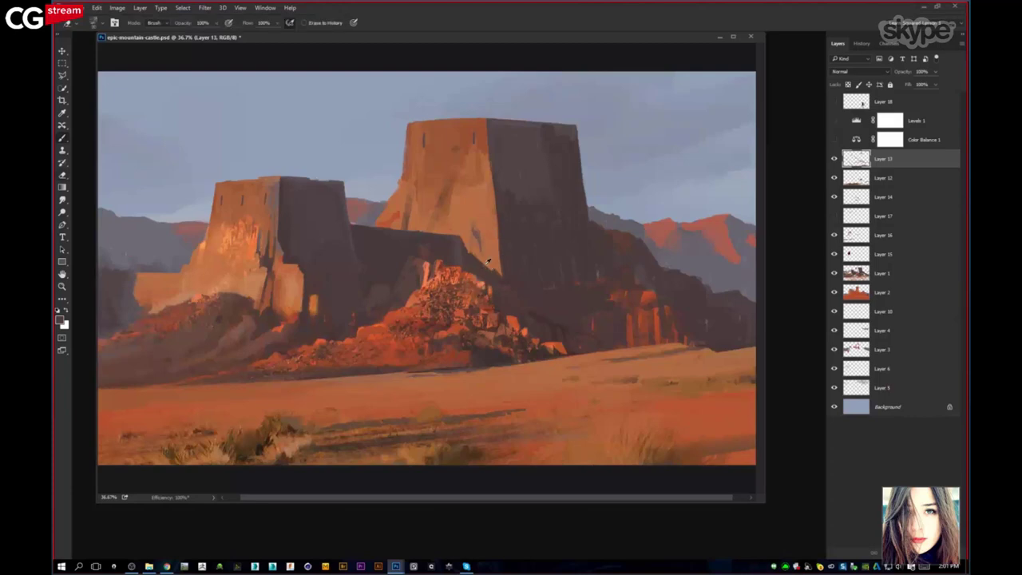
{"action": "key", "text": "b"}
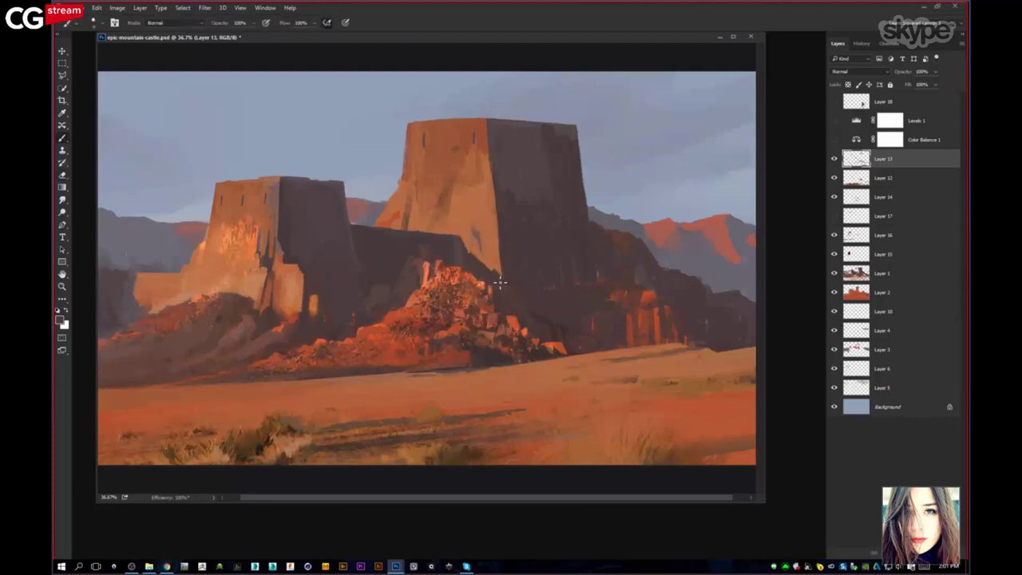
{"action": "left_click", "coordinate": [533, 336]}
{"action": "key", "text": "bracketright"}
{"action": "key", "text": "bracketright"}
{"action": "key", "text": "r"}
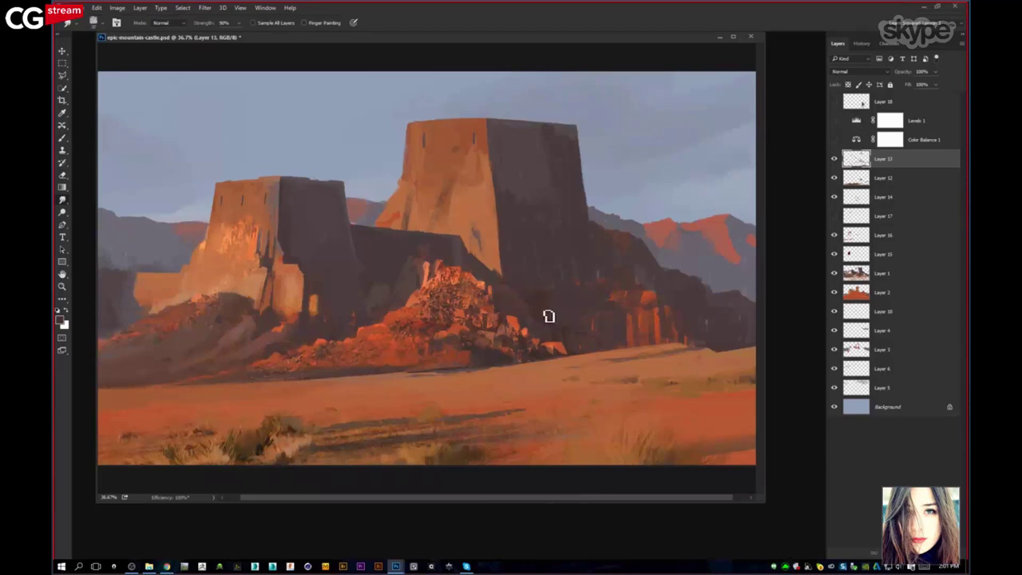
{"action": "key", "text": "b"}
{"action": "key", "text": "alt"}
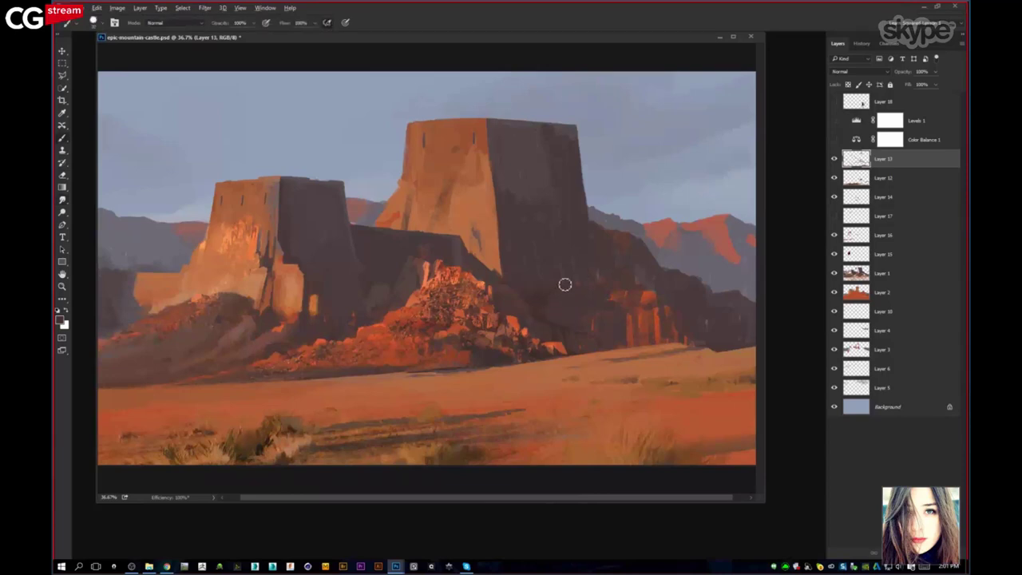
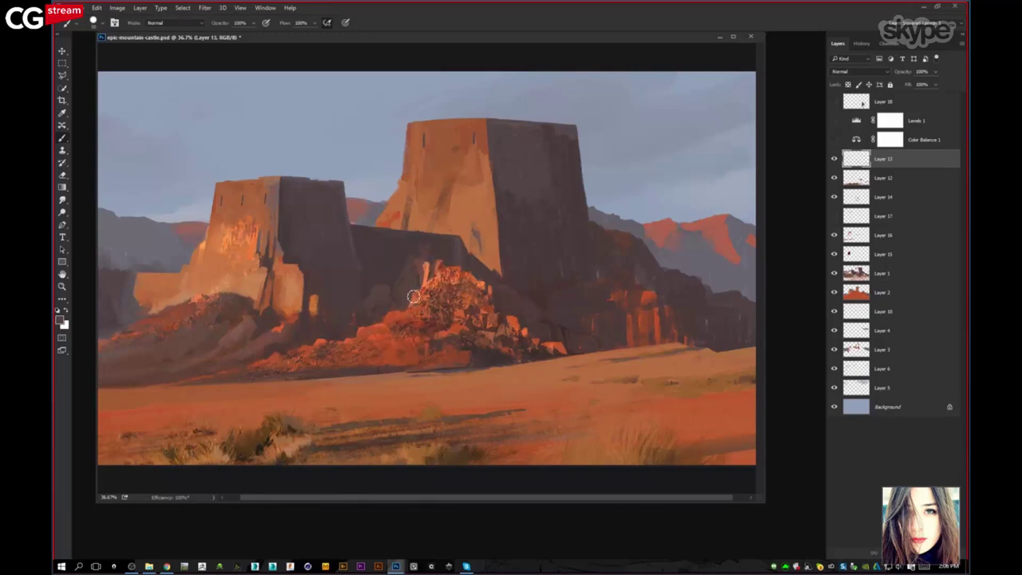
Step: Touch up the rubble slope and the mound below the smaller tower with sampled orange and dark red tones
{"action": "left_click", "coordinate": [407, 301], "text": "alt"}
{"action": "left_click", "coordinate": [392, 319], "text": "alt"}
{"action": "left_click", "coordinate": [198, 323], "text": "alt"}
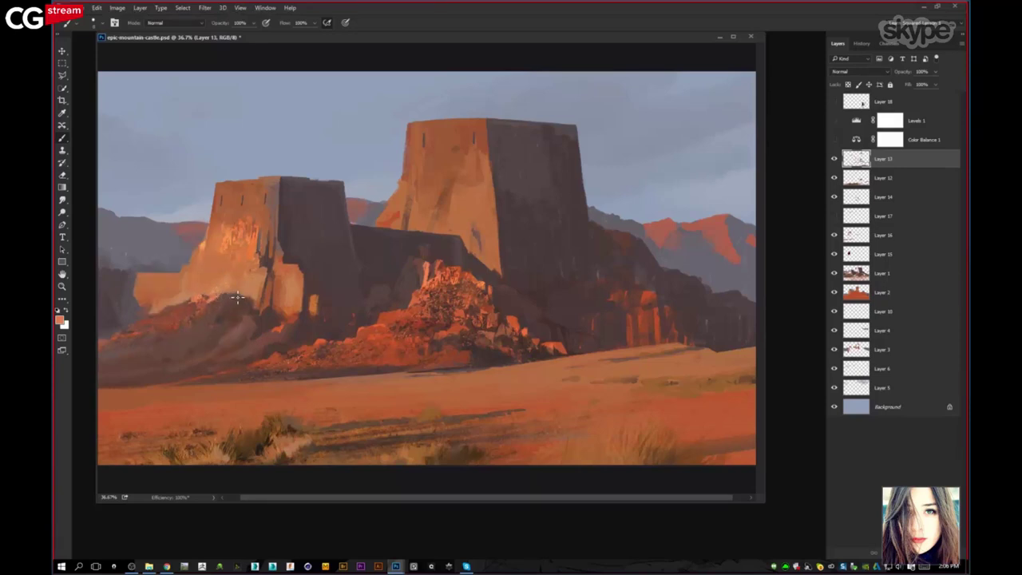
{"action": "key", "text": "alt"}
{"action": "left_click", "coordinate": [220, 294], "text": "alt"}
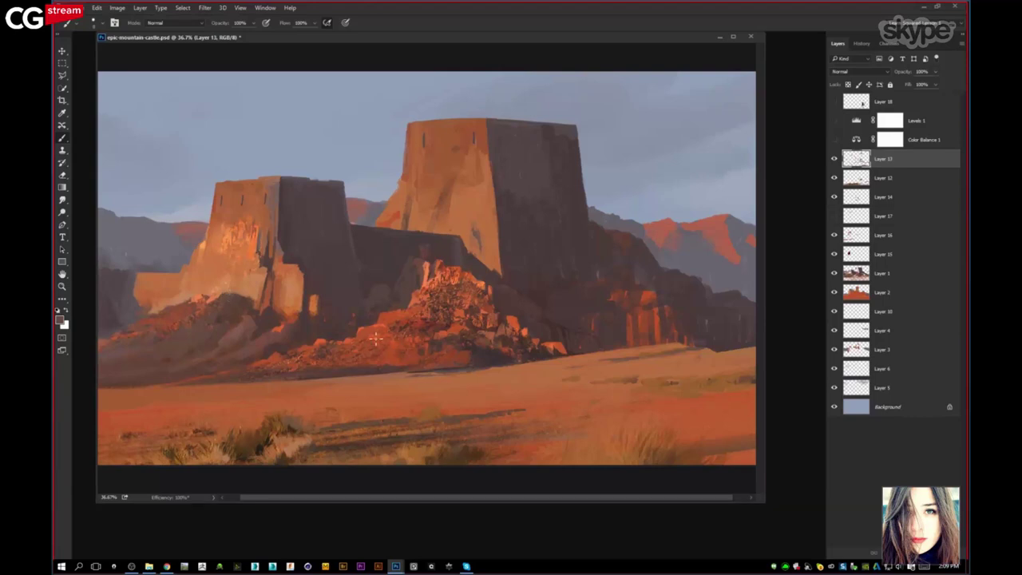
Step: Choose the blocky textured brush and repaint the ground along the rubble's foot at 100% opacity with sampled colours
{"action": "right_click", "coordinate": [376, 256]}
{"action": "left_click", "coordinate": [438, 400]}
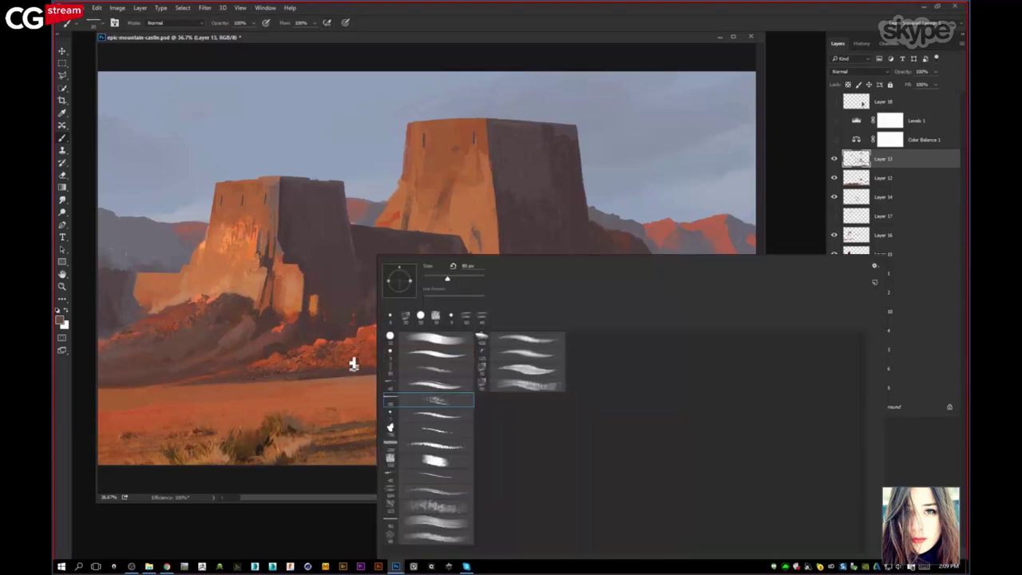
{"action": "left_click", "coordinate": [436, 452]}
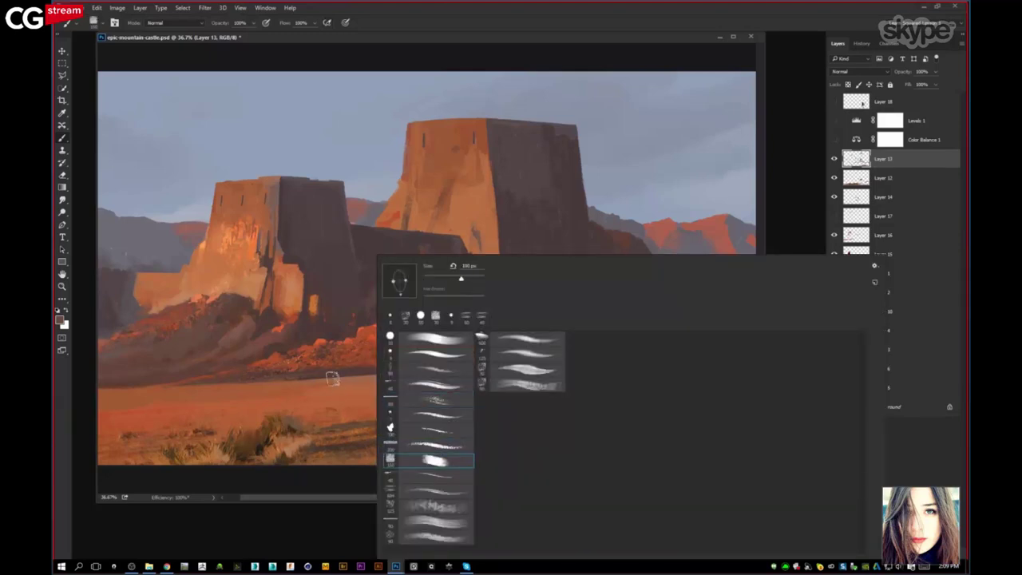
{"action": "left_click", "coordinate": [332, 378]}
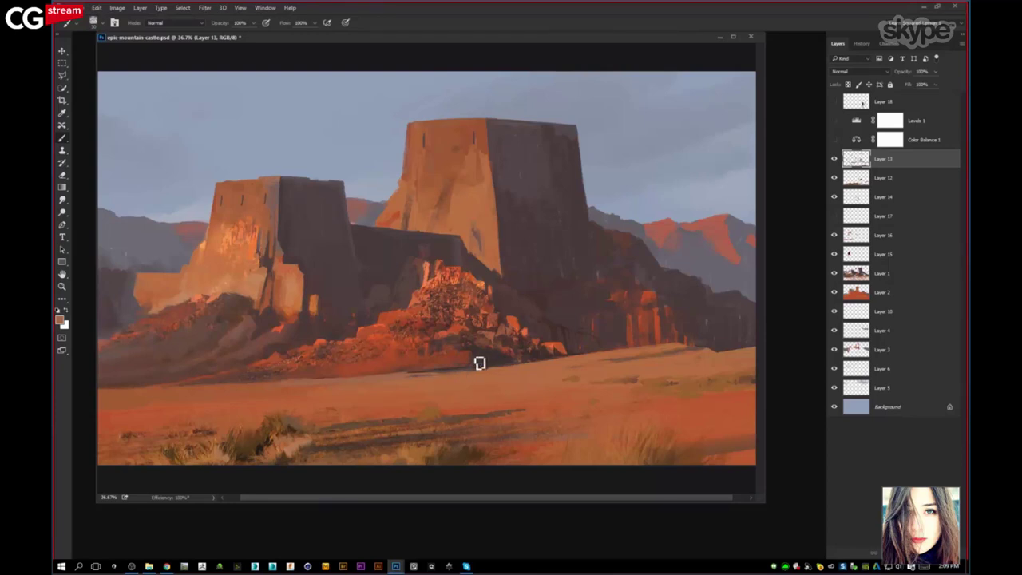
{"action": "key", "text": "r"}
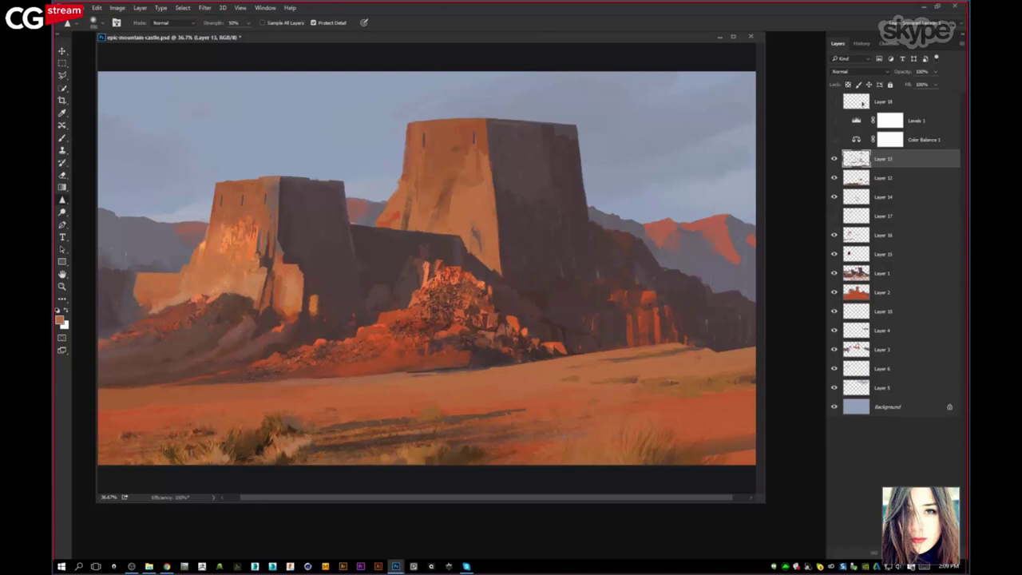
{"action": "key", "text": "b"}
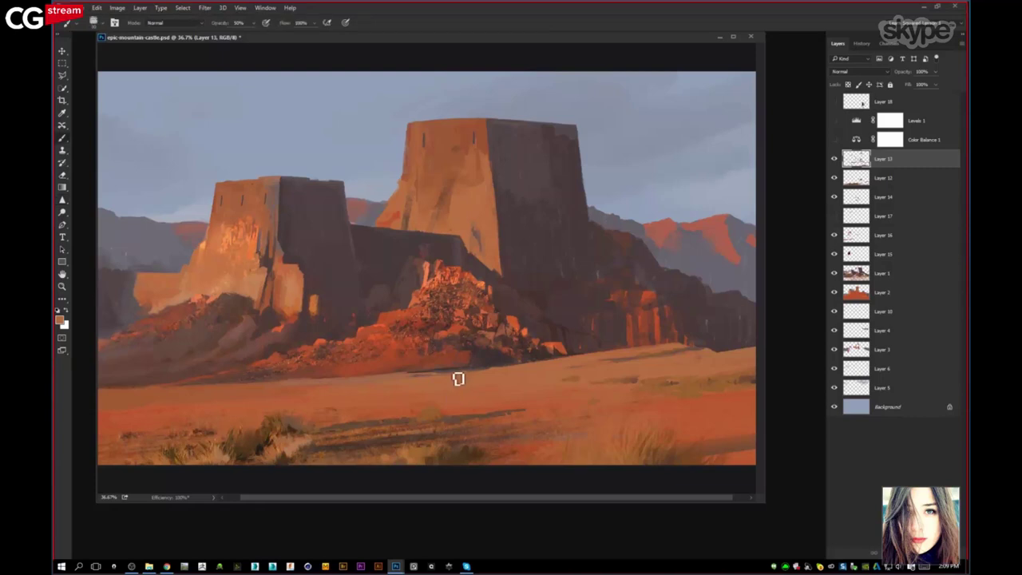
{"action": "key", "text": "0"}
{"action": "left_click_drag", "start_coordinate": [447, 363], "coordinate": [409, 369]}
{"action": "left_click", "coordinate": [483, 357], "text": "alt"}
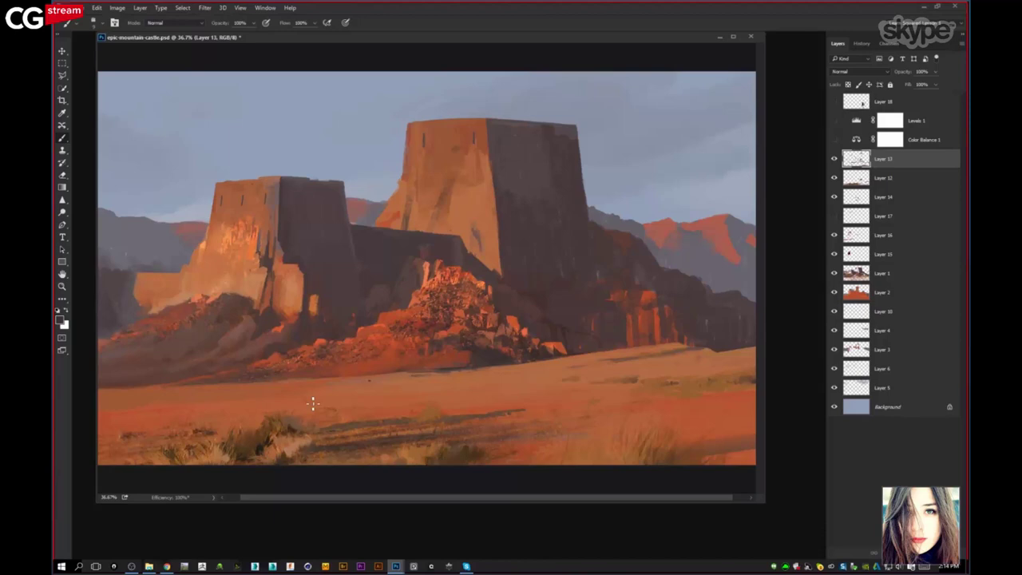
Step: Choose the speckled brush and texture the mound below the smaller tower with sampled orange and brown tones
{"action": "left_click", "coordinate": [212, 323], "text": "alt"}
{"action": "right_click", "coordinate": [251, 294]}
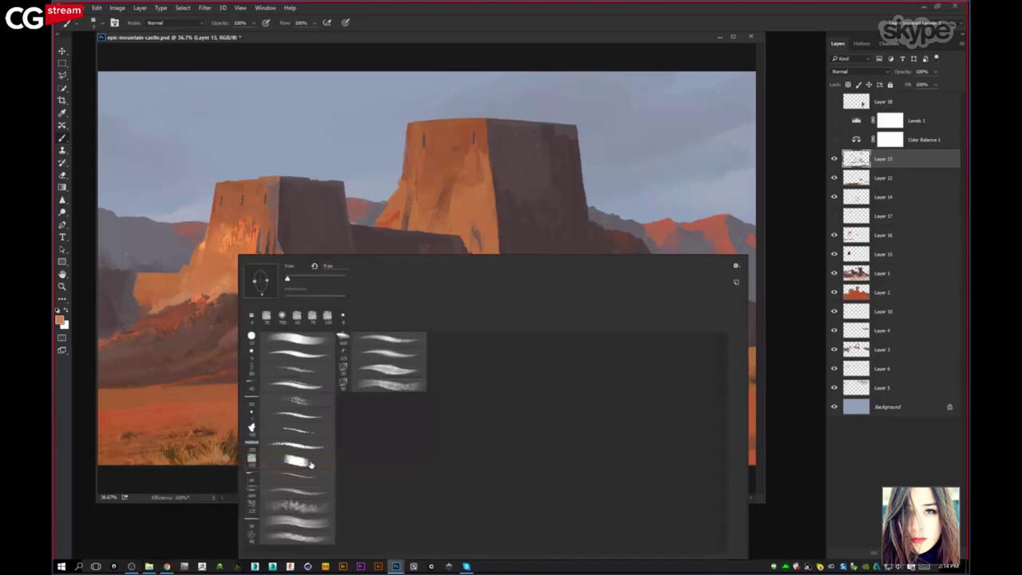
{"action": "left_click", "coordinate": [302, 535]}
{"action": "left_click", "coordinate": [220, 314]}
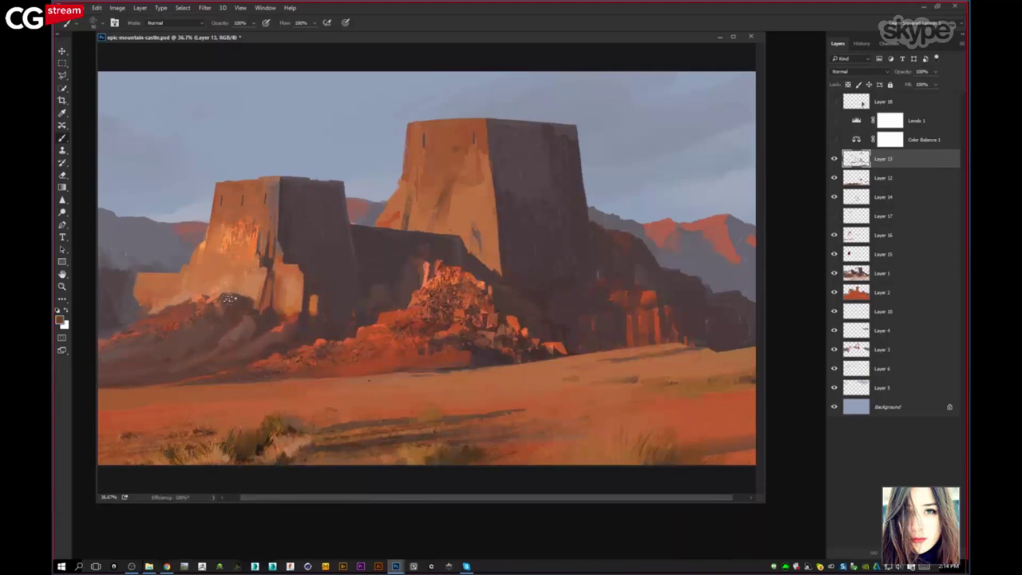
{"action": "left_click", "coordinate": [228, 296]}
{"action": "left_click", "coordinate": [235, 311], "text": "alt"}
{"action": "left_click", "coordinate": [218, 319], "text": "alt"}
{"action": "left_click", "coordinate": [197, 307], "text": "alt"}
{"action": "mouse_move", "coordinate": [286, 336]}
{"action": "left_mouse_down"}
{"action": "mouse_move", "coordinate": [276, 349]}
{"action": "mouse_move", "coordinate": [252, 317]}
{"action": "left_mouse_up"}
{"action": "left_click", "coordinate": [237, 335], "text": "alt"}
{"action": "left_click", "coordinate": [257, 313], "text": "alt"}
Step: Switch to a flat-edged brush and refine the crest of the mound below the smaller tower with a sampled brown
{"action": "right_click", "coordinate": [308, 281]}
{"action": "left_click", "coordinate": [363, 384]}
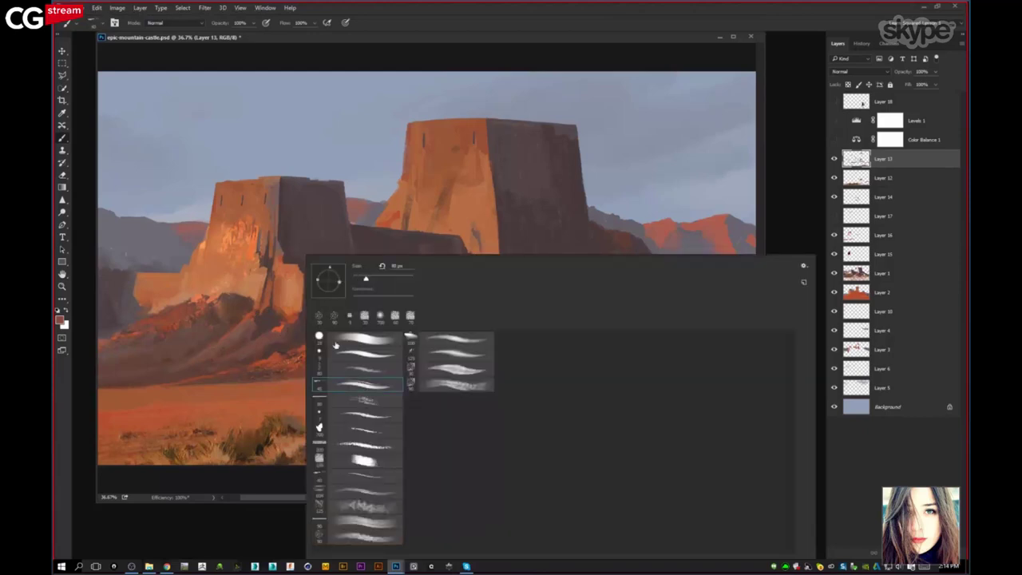
{"action": "key", "text": "alt"}
{"action": "left_click", "coordinate": [256, 317], "text": "alt"}
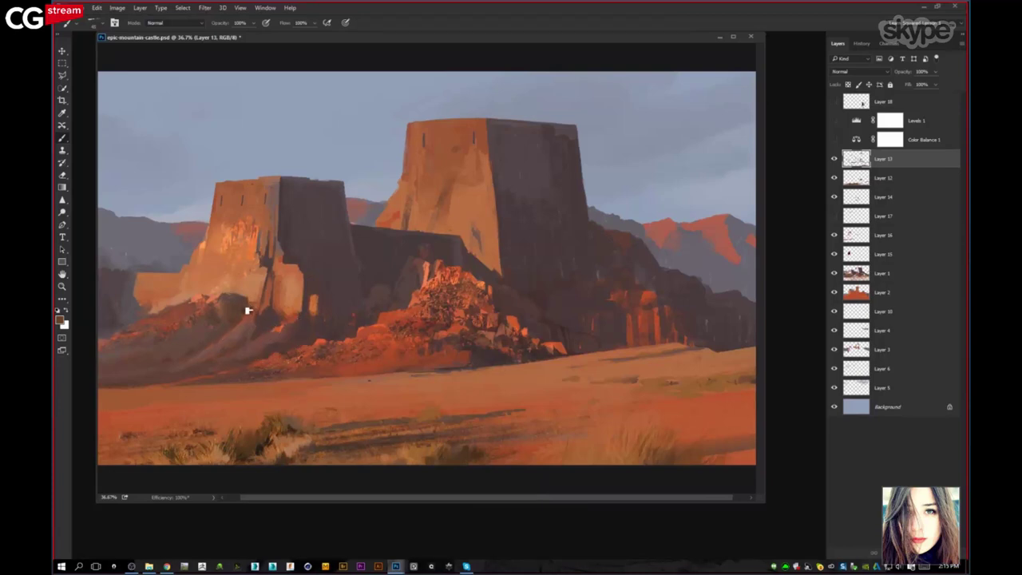
{"action": "left_click", "coordinate": [247, 289]}
Step: Paint the slope below the smaller tower's sunlit block with reddish and shadow tones sampled nearby
{"action": "left_click", "coordinate": [279, 326], "text": "alt"}
{"action": "left_click", "coordinate": [280, 321], "text": "alt"}
{"action": "left_click", "coordinate": [292, 336], "text": "alt"}
{"action": "left_click", "coordinate": [284, 322], "text": "alt"}
{"action": "left_click", "coordinate": [285, 349], "text": "alt"}
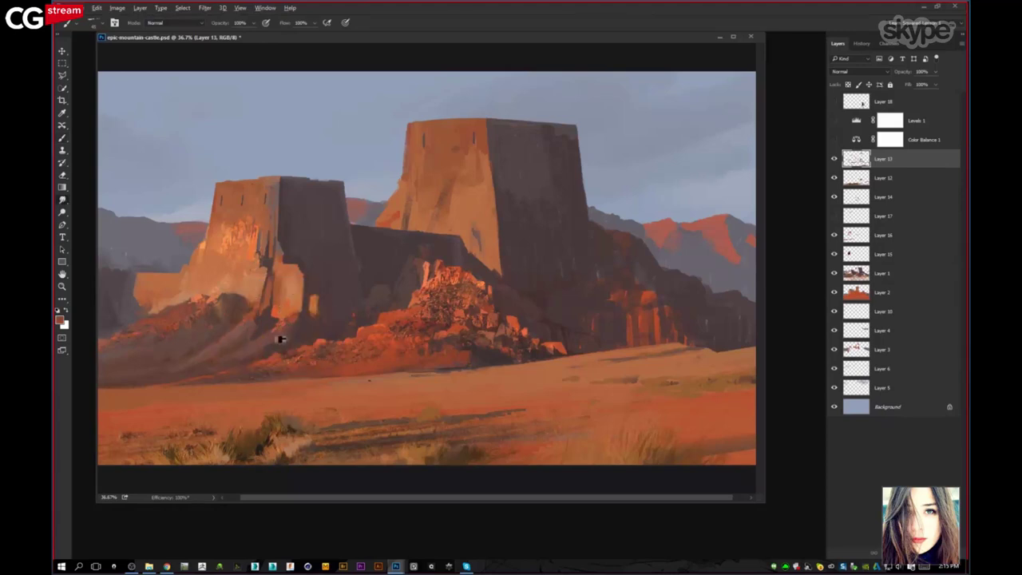
Step: Extend and sharpen the base of the smaller tower's sunlit block with sampled warm wall colours
{"action": "key", "text": "r"}
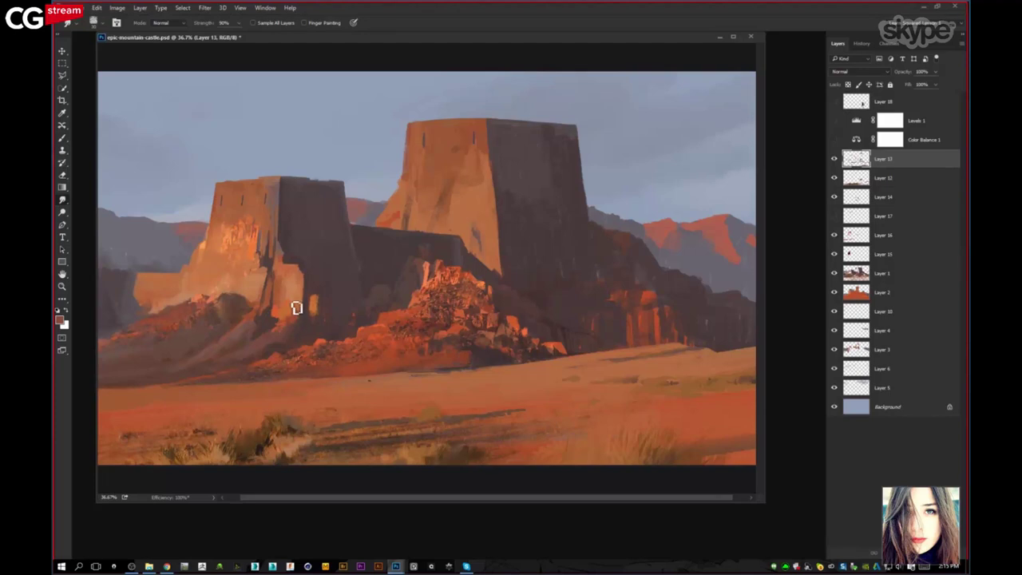
{"action": "key", "text": "b"}
{"action": "left_click", "coordinate": [279, 311], "text": "alt"}
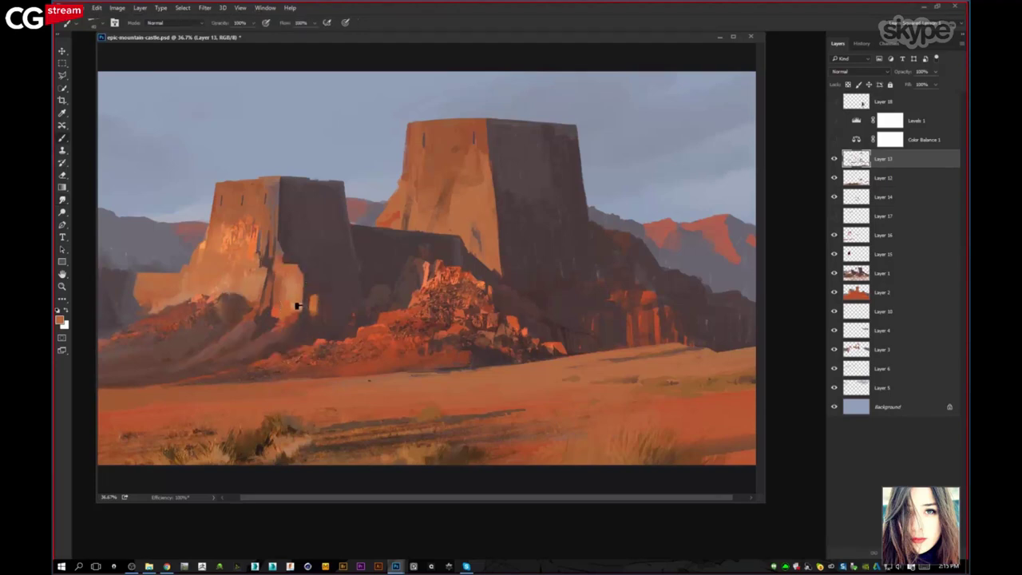
{"action": "left_click", "coordinate": [290, 293], "text": "alt"}
{"action": "left_click", "coordinate": [285, 325], "text": "alt"}
{"action": "left_click", "coordinate": [263, 292], "text": "alt"}
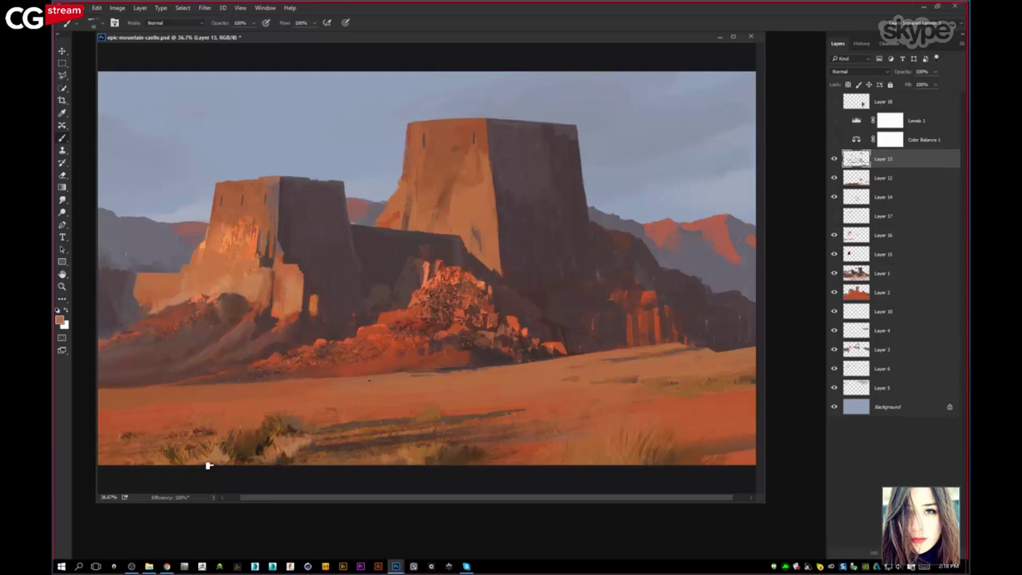
Step: Blend sampled tones over the rubble pile's peak at 10% brush opacity, and restore the opacity to 100%
{"action": "left_click", "coordinate": [482, 289], "text": "alt"}
{"action": "left_click", "coordinate": [483, 298], "text": "alt"}
{"action": "left_click", "coordinate": [427, 273], "text": "alt"}
{"action": "key", "text": "1"}
{"action": "left_click", "coordinate": [412, 302], "text": "alt"}
{"action": "key", "text": "0"}
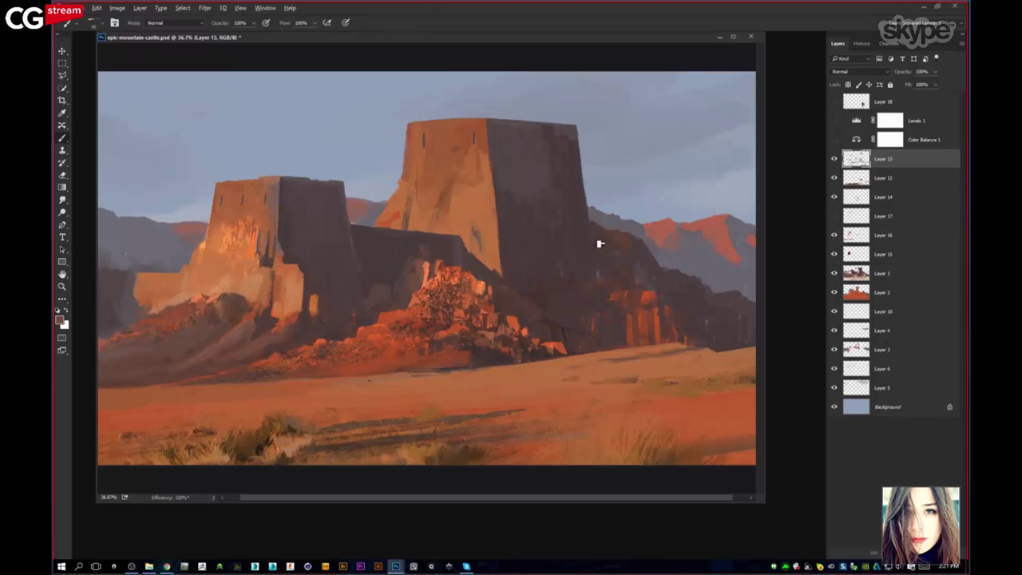
Step: Flip the picture back and paint rocks on the rubble pile's outer edge with sampled colours at 24% and 100% opacity
{"action": "key", "text": "h"}
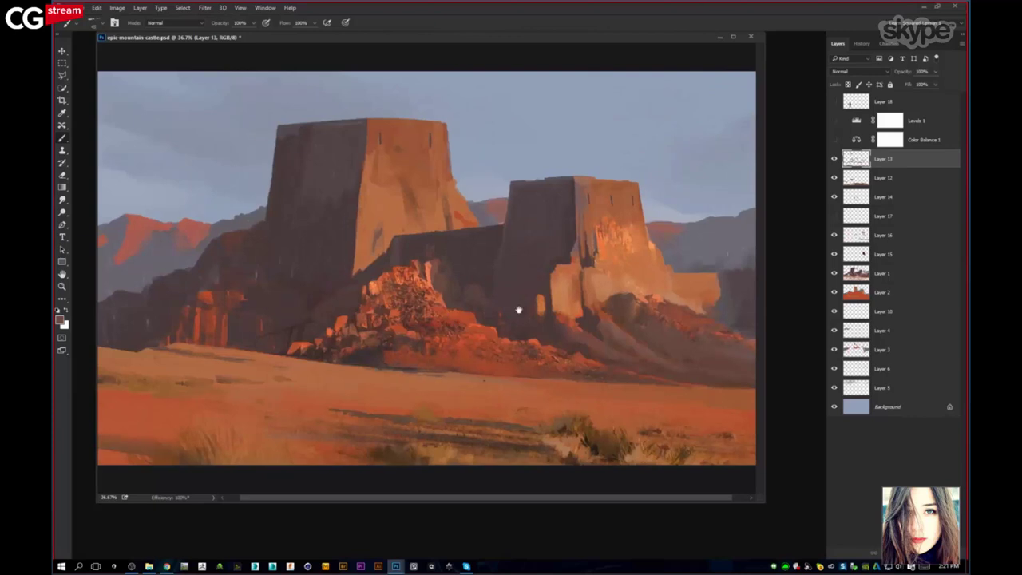
{"action": "scroll", "coordinate": [463, 298], "scroll_direction": "left", "scroll_amount": 1}
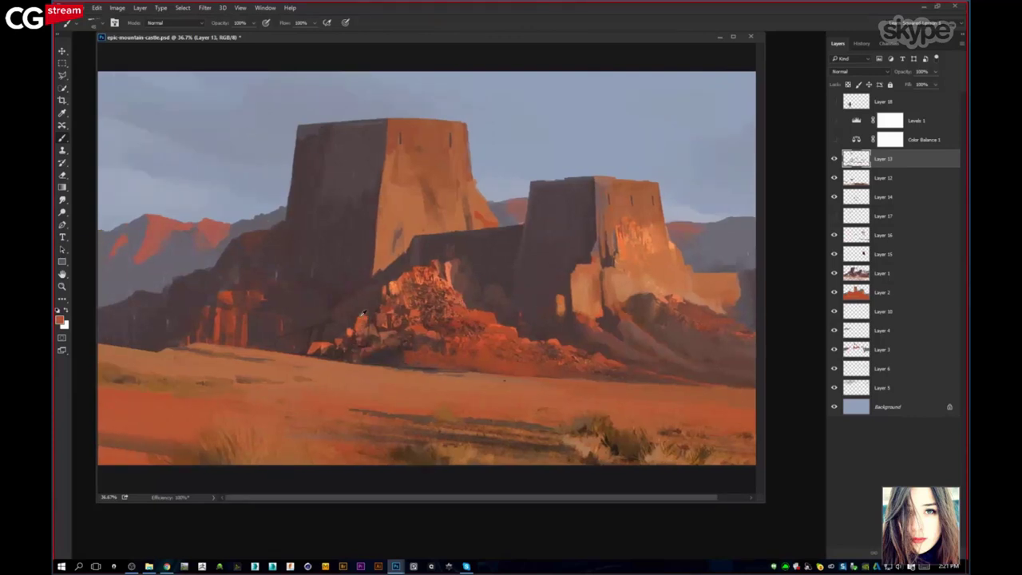
{"action": "key", "text": "2"}
{"action": "key", "text": "4"}
{"action": "key", "text": "alt"}
{"action": "left_click", "coordinate": [355, 323], "text": "alt"}
{"action": "key", "text": "0"}
{"action": "left_click", "coordinate": [342, 349], "text": "alt"}
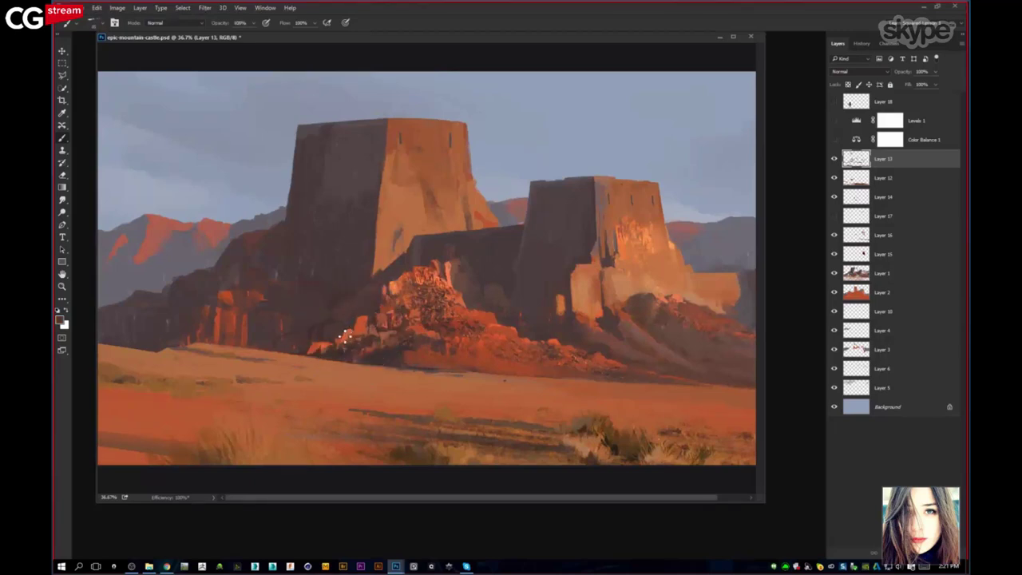